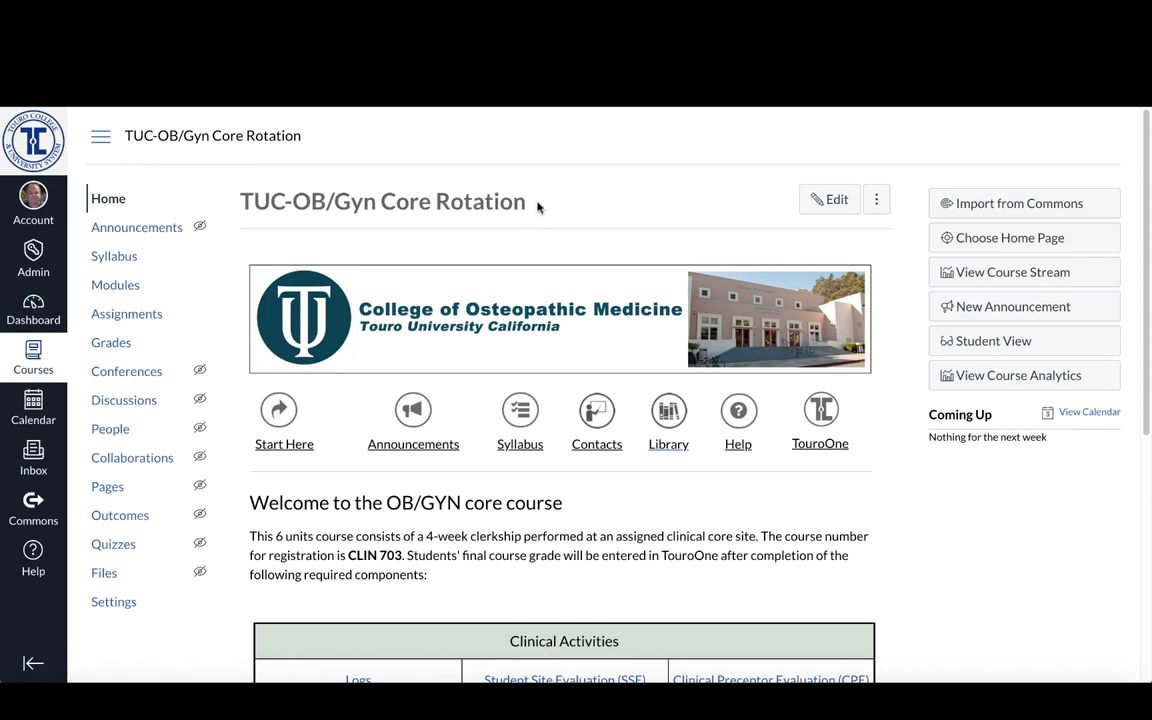
Step: Check the sections list in the settings of the TUC-OB/Gyn Core Rotation course
left_click_drag(527, 200, 242, 204)
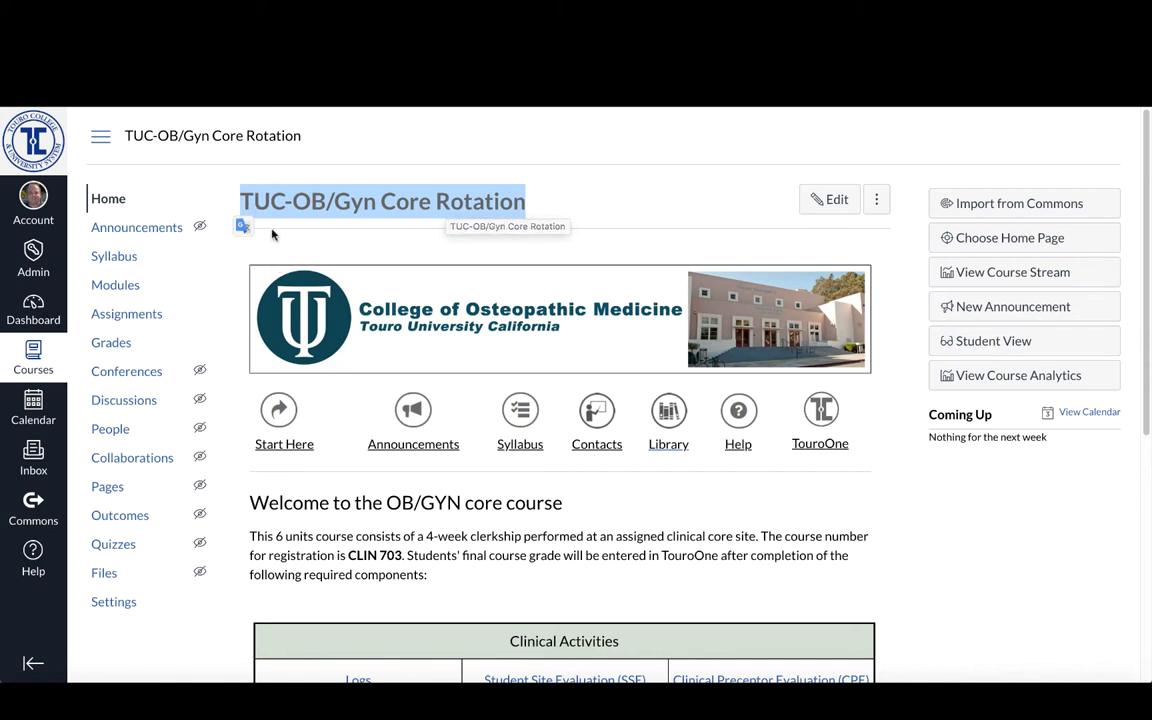
left_click(470, 227)
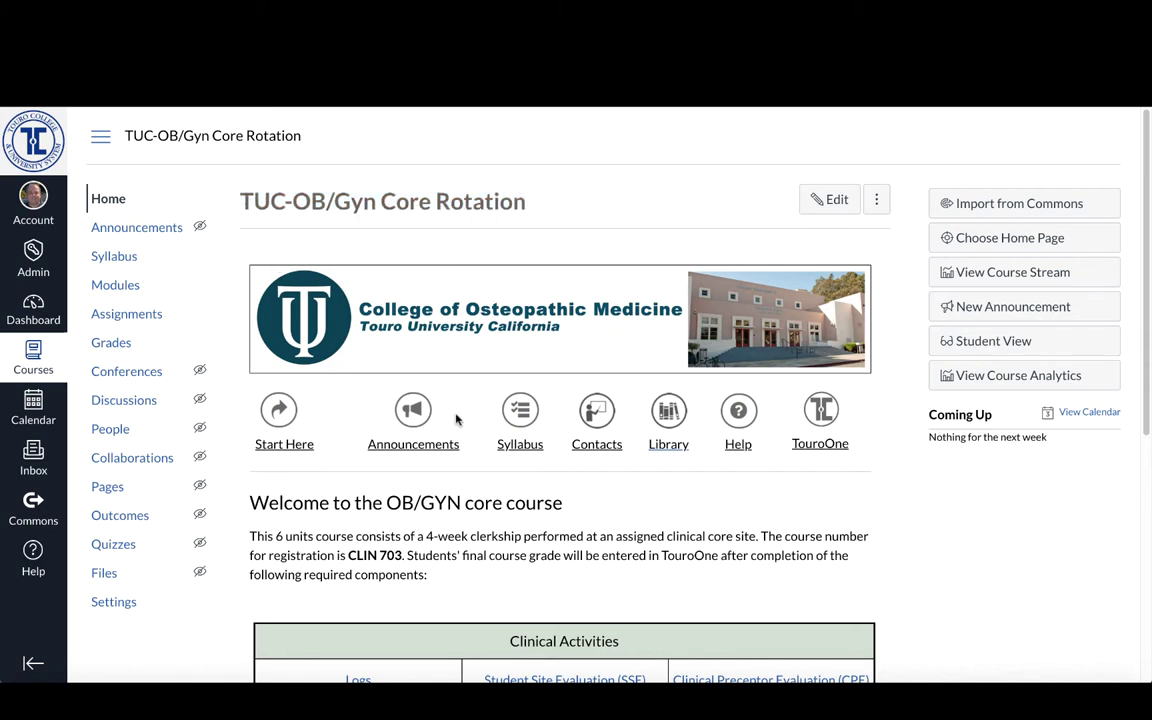
left_click(123, 602)
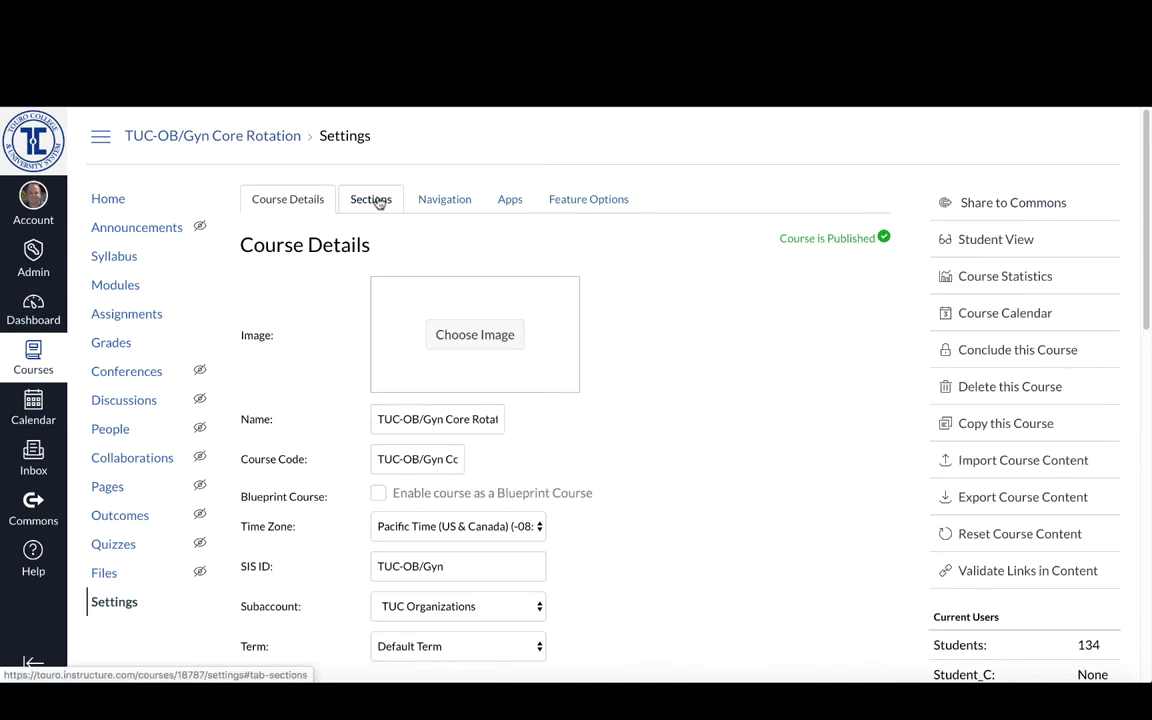
left_click(376, 201)
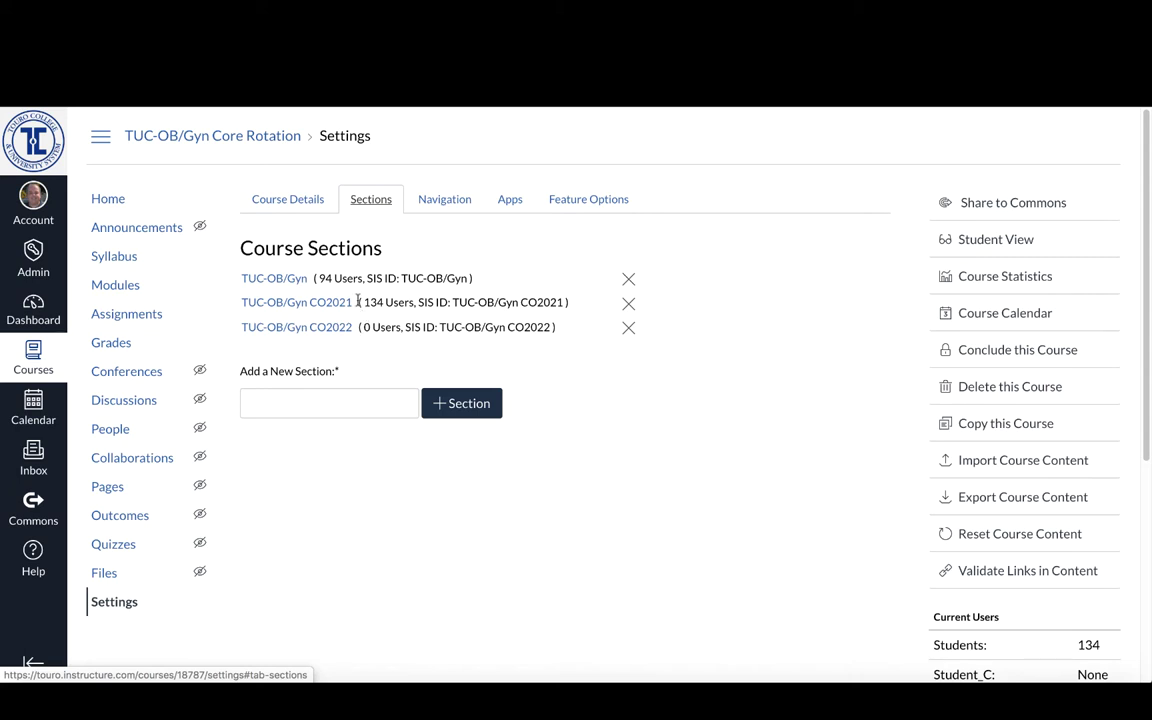
Step: Examine the OB/Gyn course home page's activity and resource tables and its OB/GYN Topics List page
left_click(112, 200)
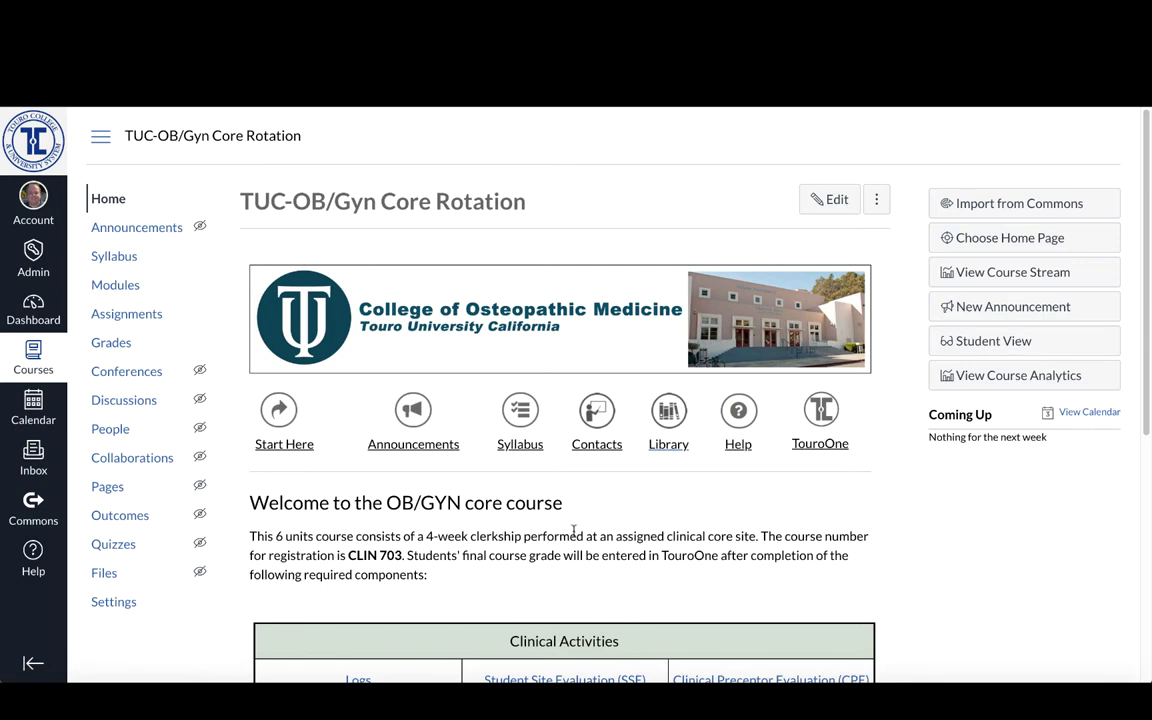
scroll(574, 531, "down", 3)
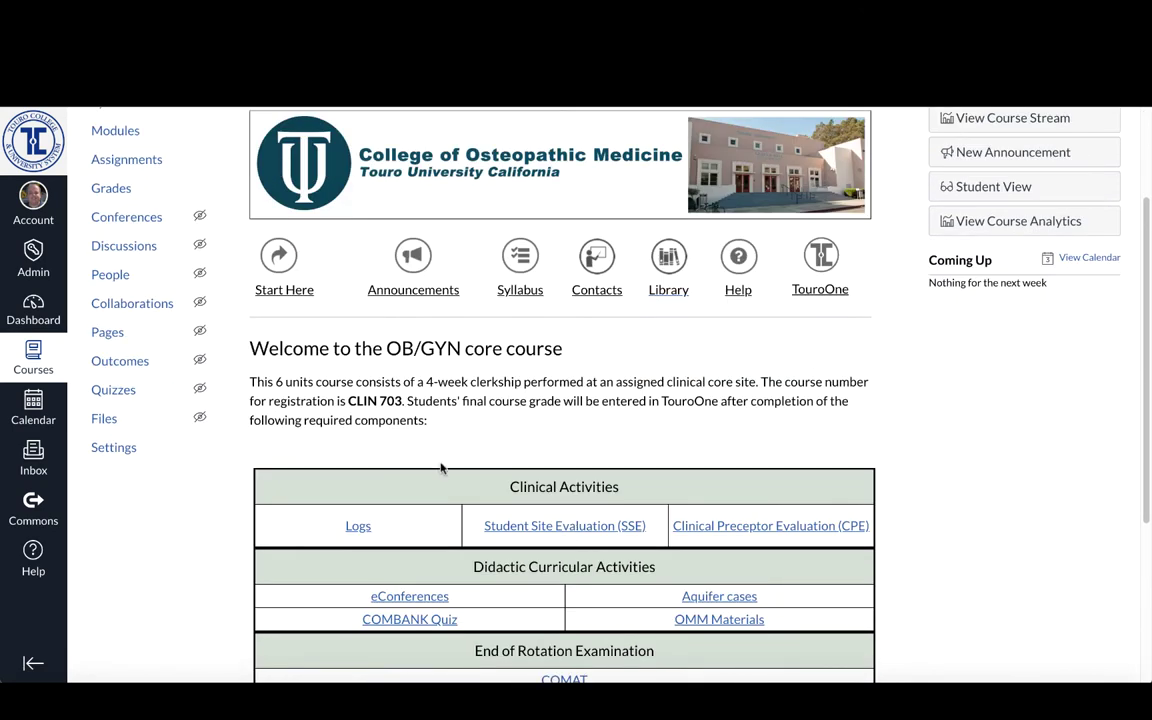
scroll(622, 500, "down", 2)
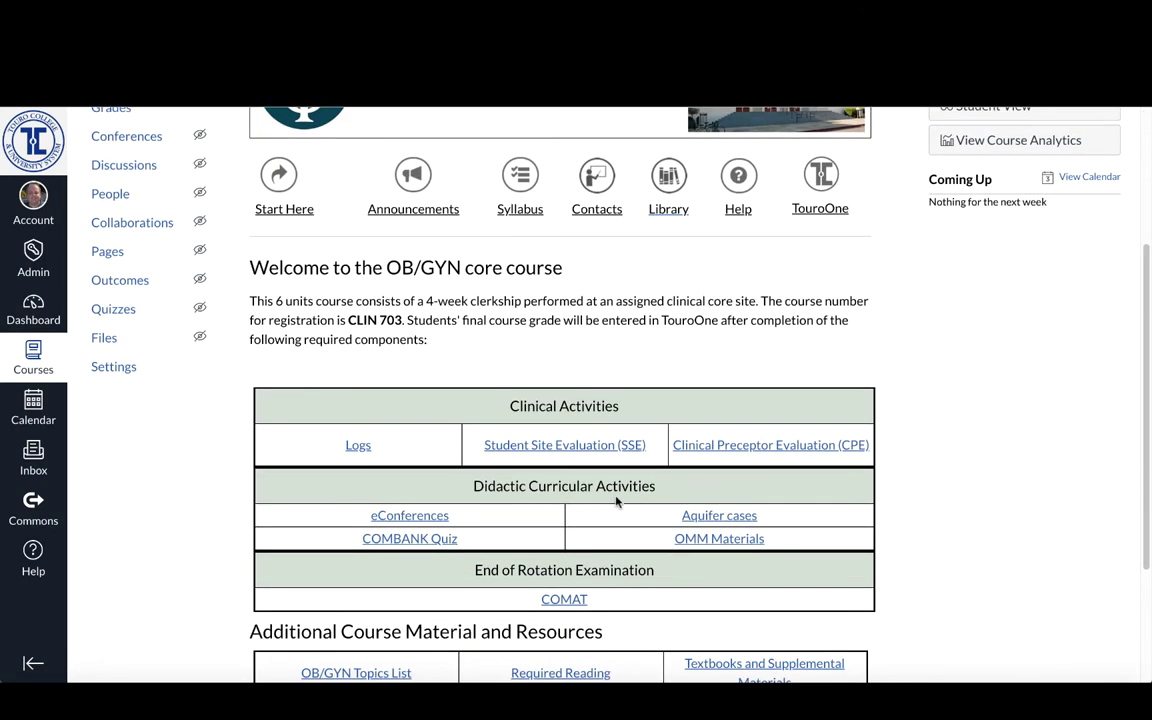
scroll(615, 492, "down", 2)
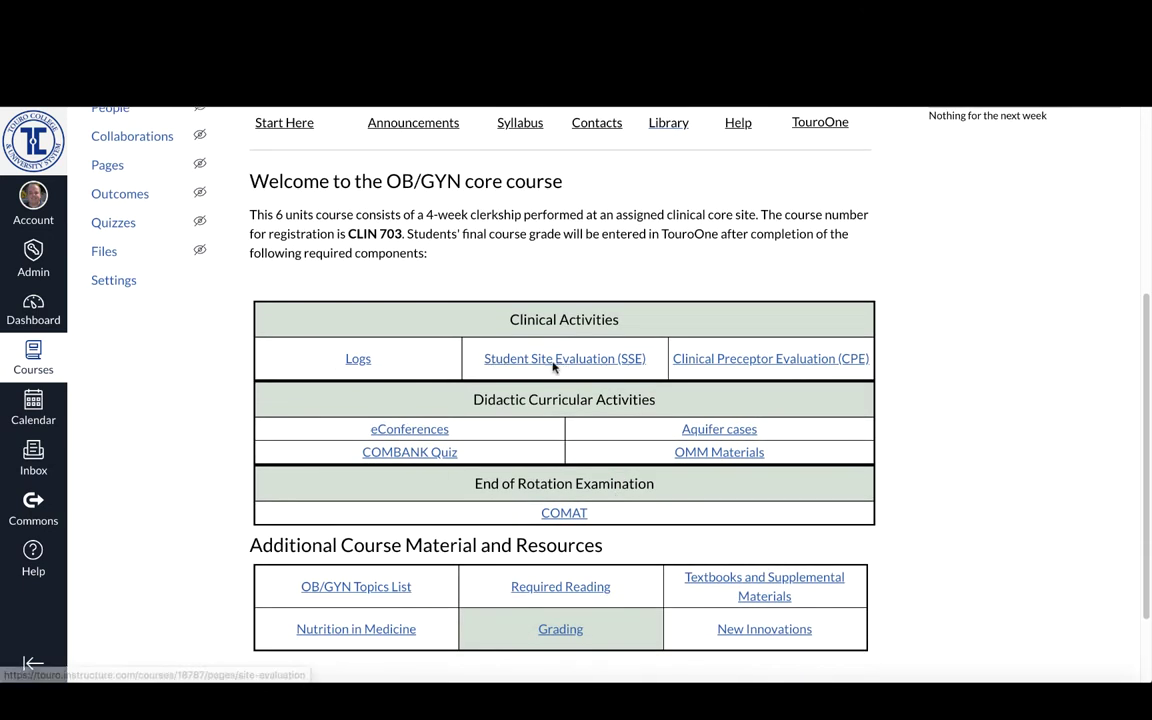
left_click(374, 590)
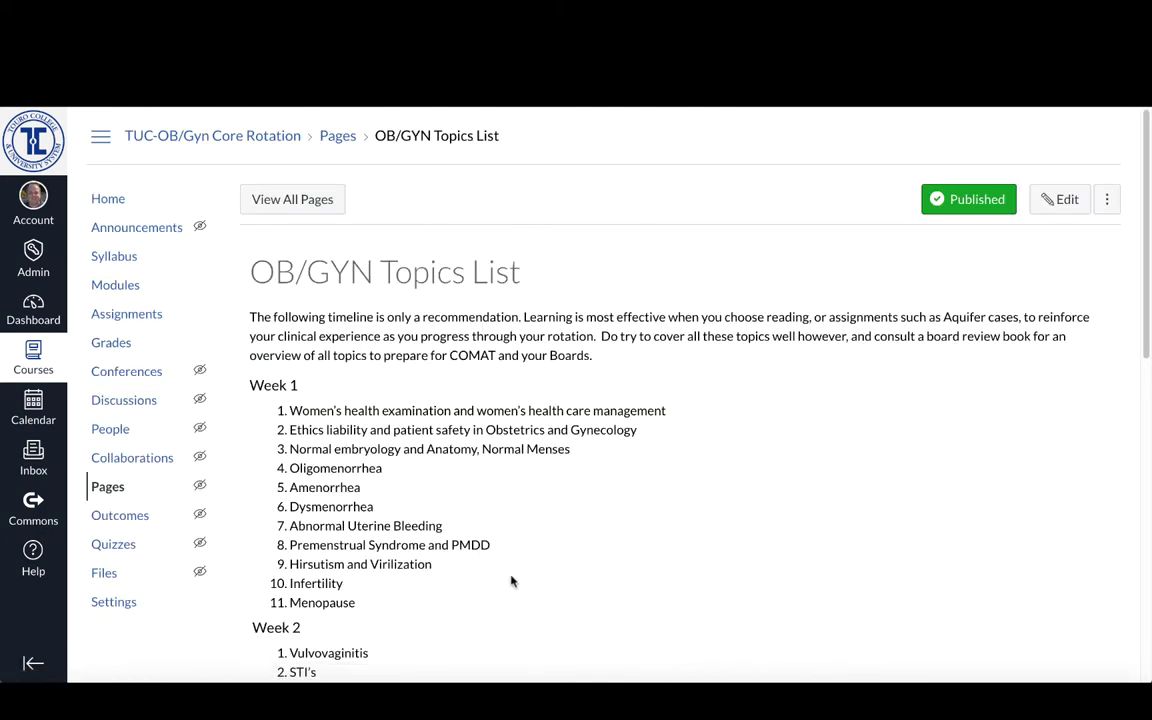
scroll(545, 553, "down", 6)
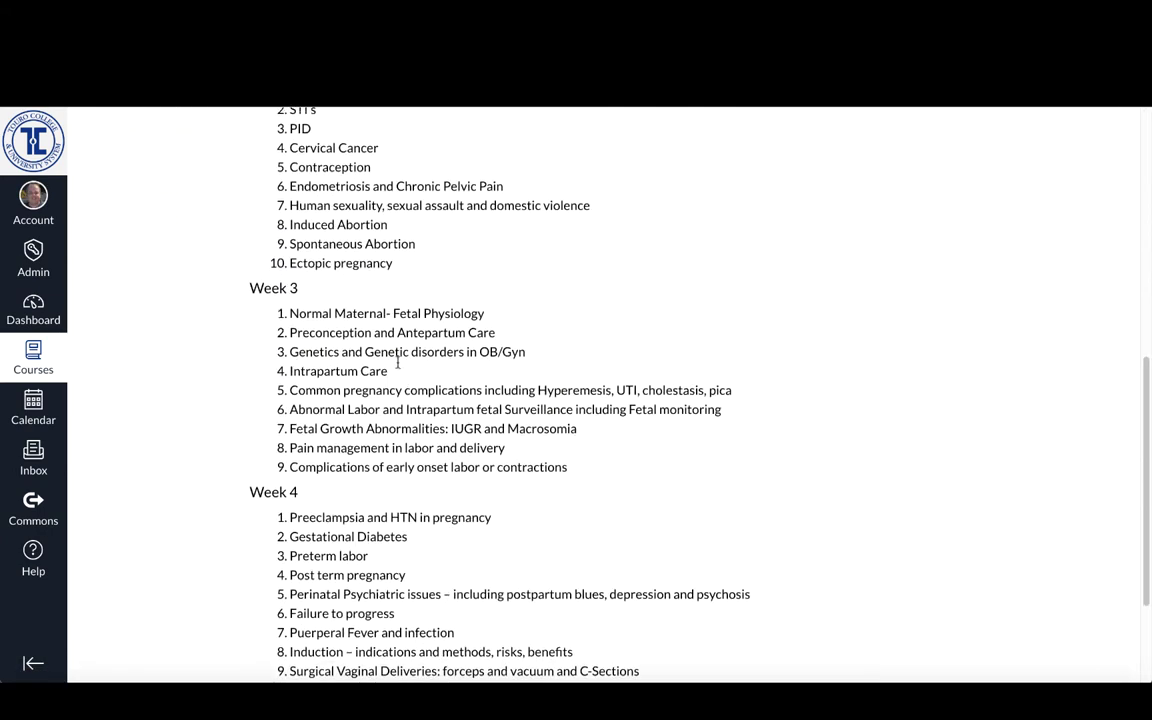
scroll(370, 340, "up", 6)
left_click(108, 198)
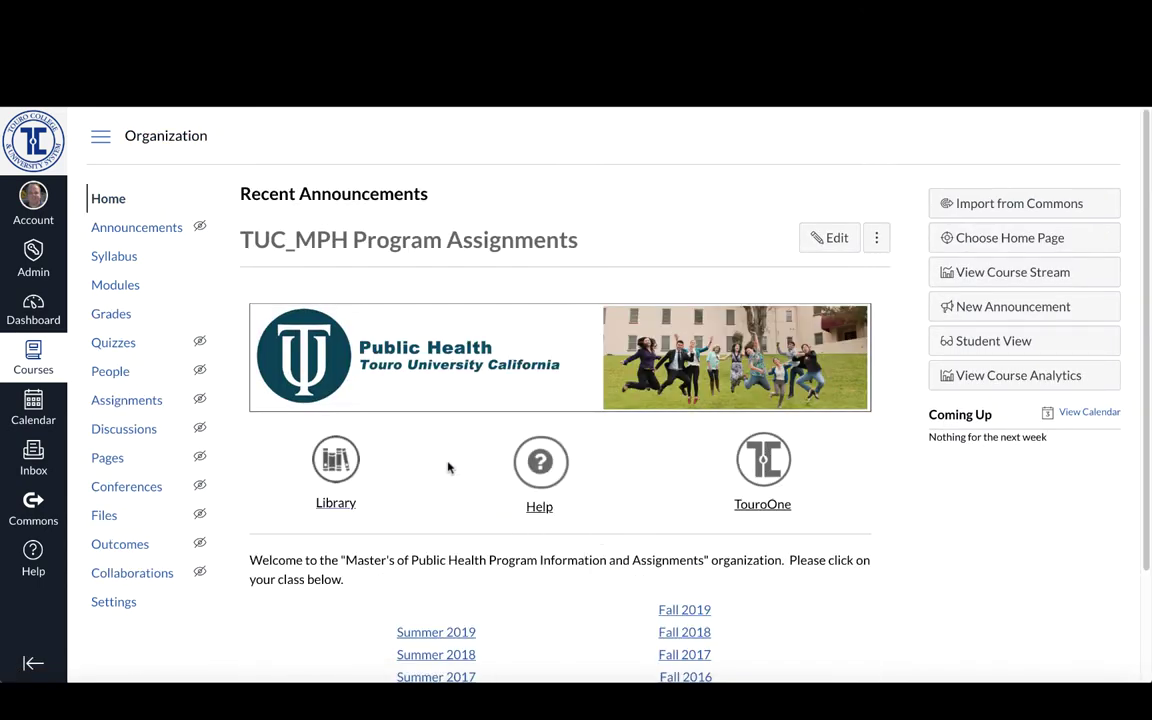
Step: Examine the Fall 2018 class module of the TUC_MPH Program Assignments organization, then return to its home page
scroll(660, 548, "down", 1)
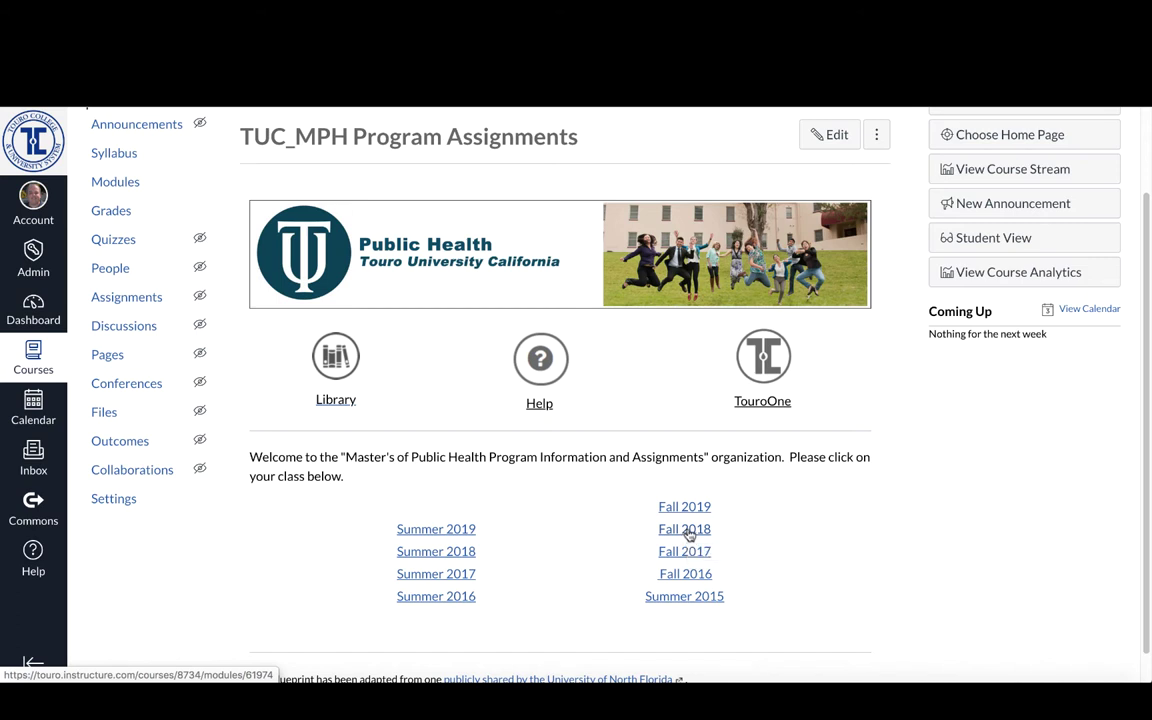
left_click(686, 530)
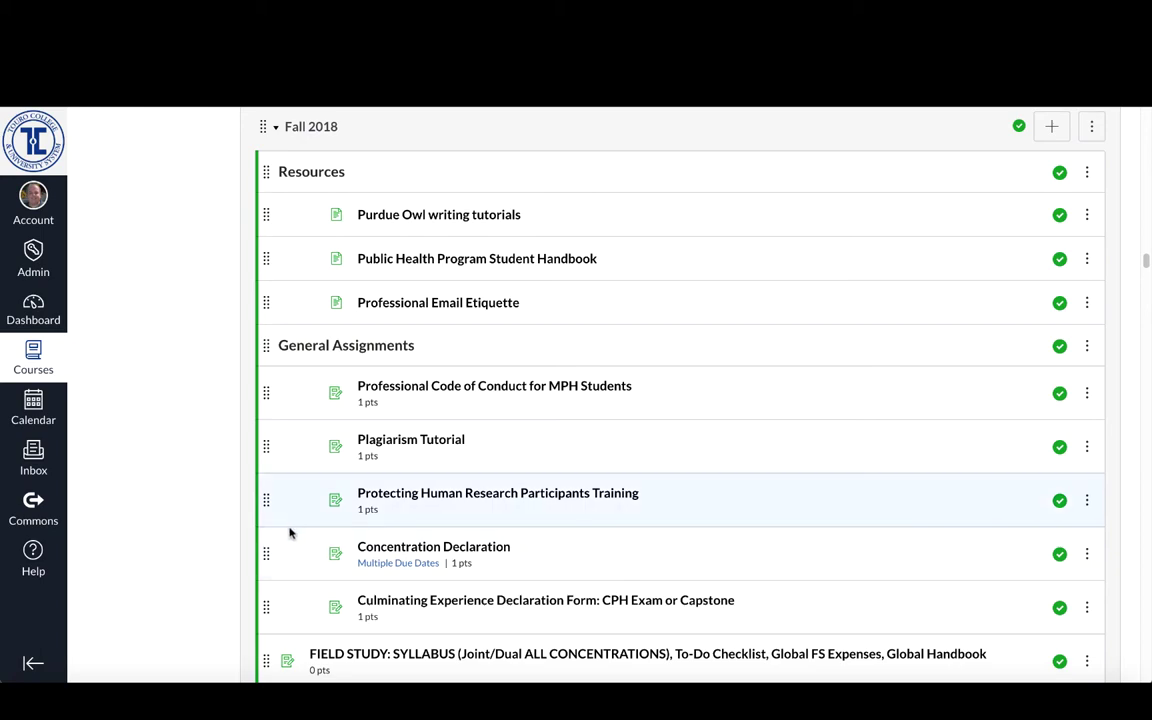
scroll(200, 320, "down", 5)
scroll(200, 320, "up", 5)
scroll(200, 320, "down", 12)
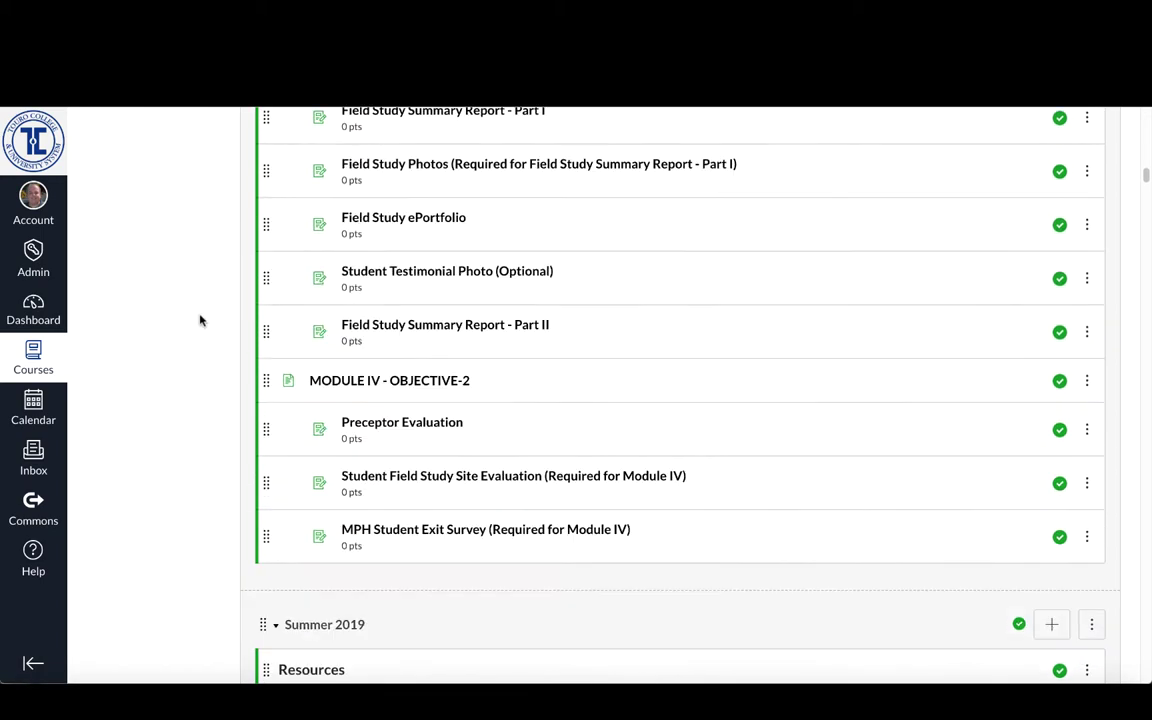
scroll(200, 320, "up", 20)
scroll(200, 322, "up", 2)
left_click(100, 198)
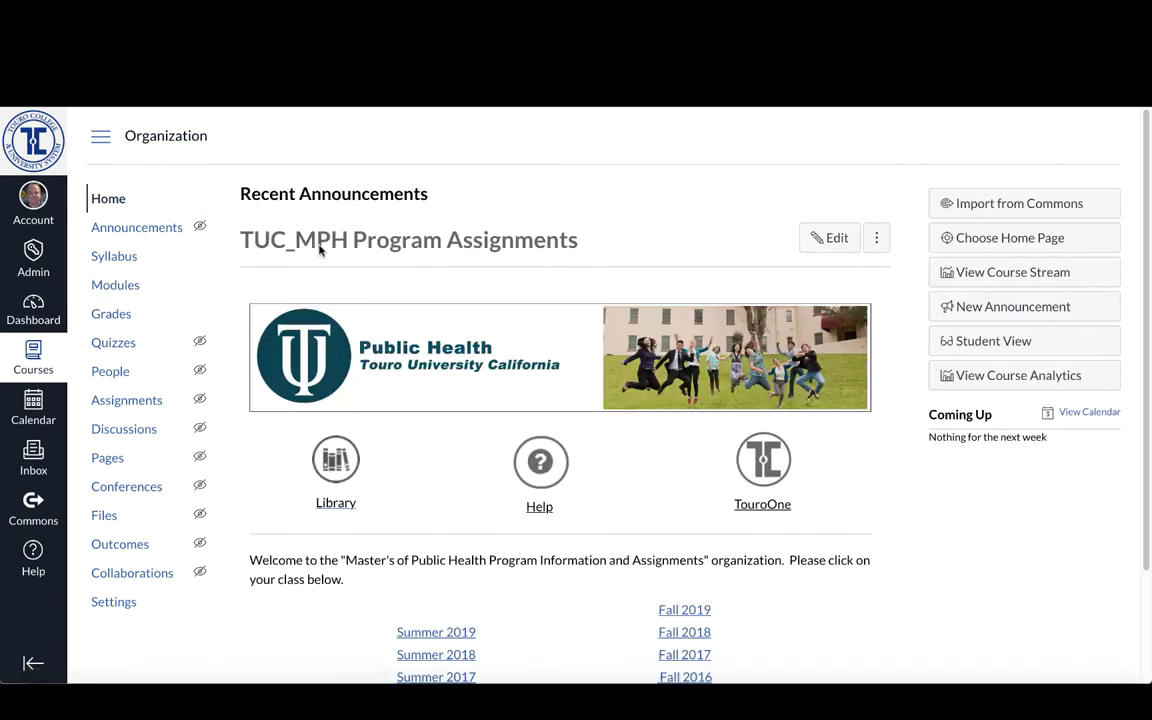
Step: Check the section lists in the settings of the MPH Program Assignments organization and the OB/Gyn Core Rotation course
left_click(114, 602)
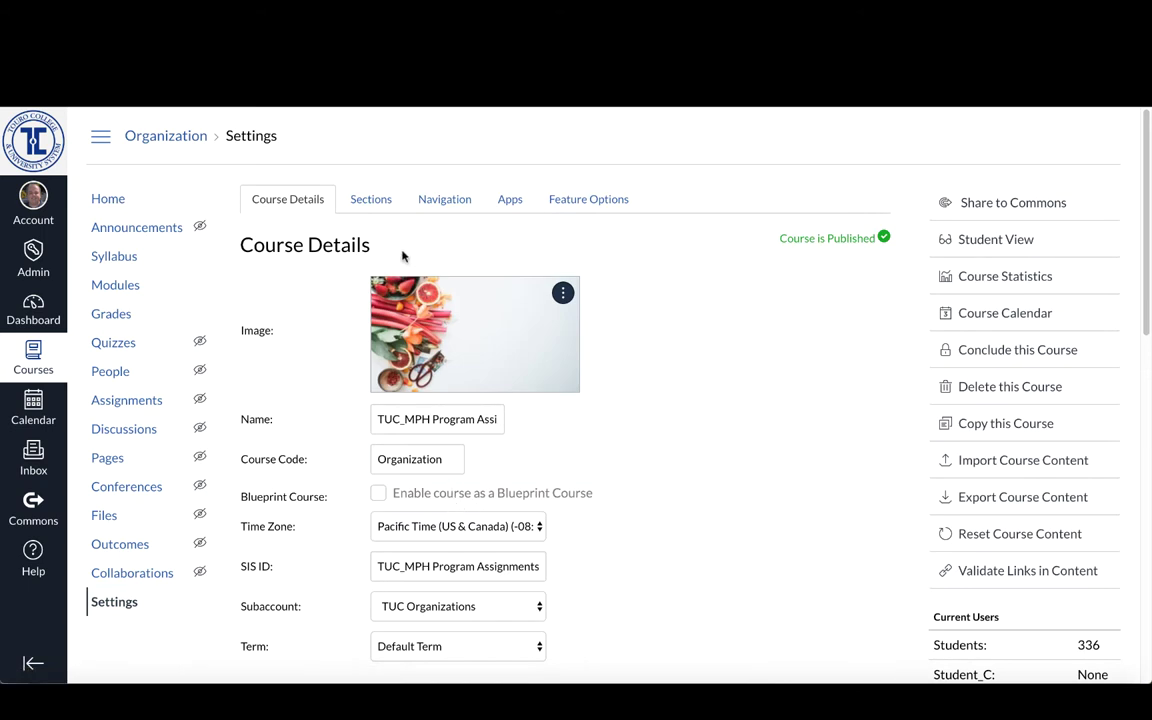
left_click(372, 201)
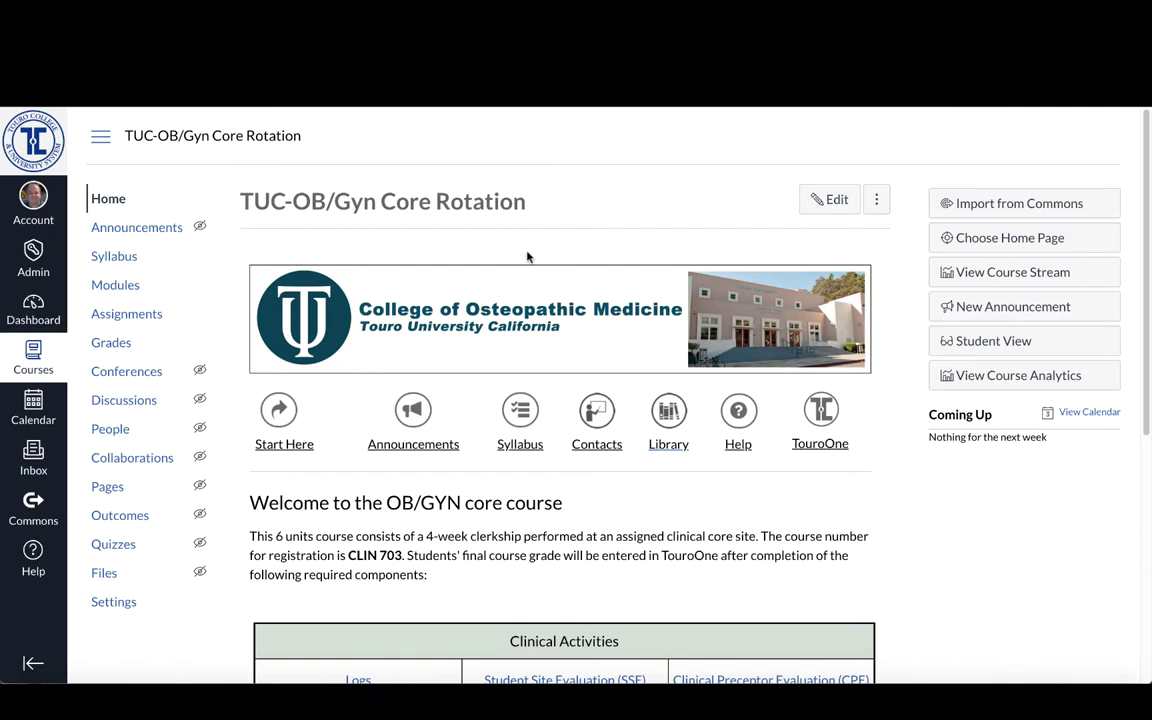
left_click(106, 604)
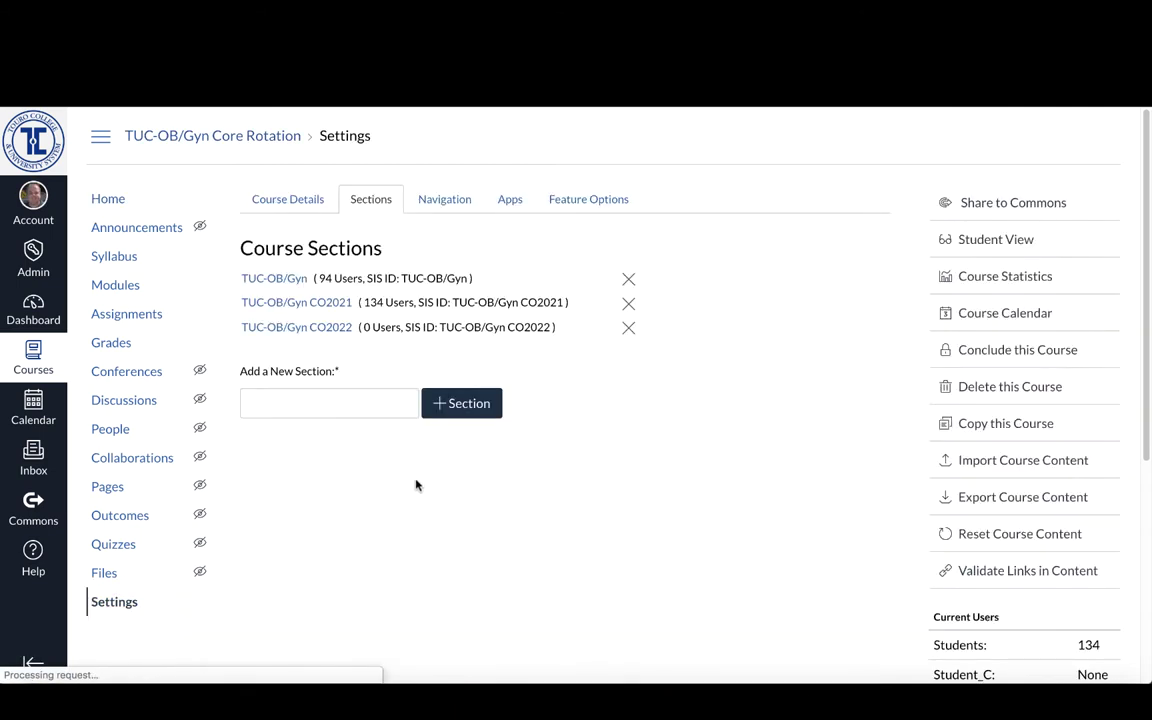
left_click(95, 200)
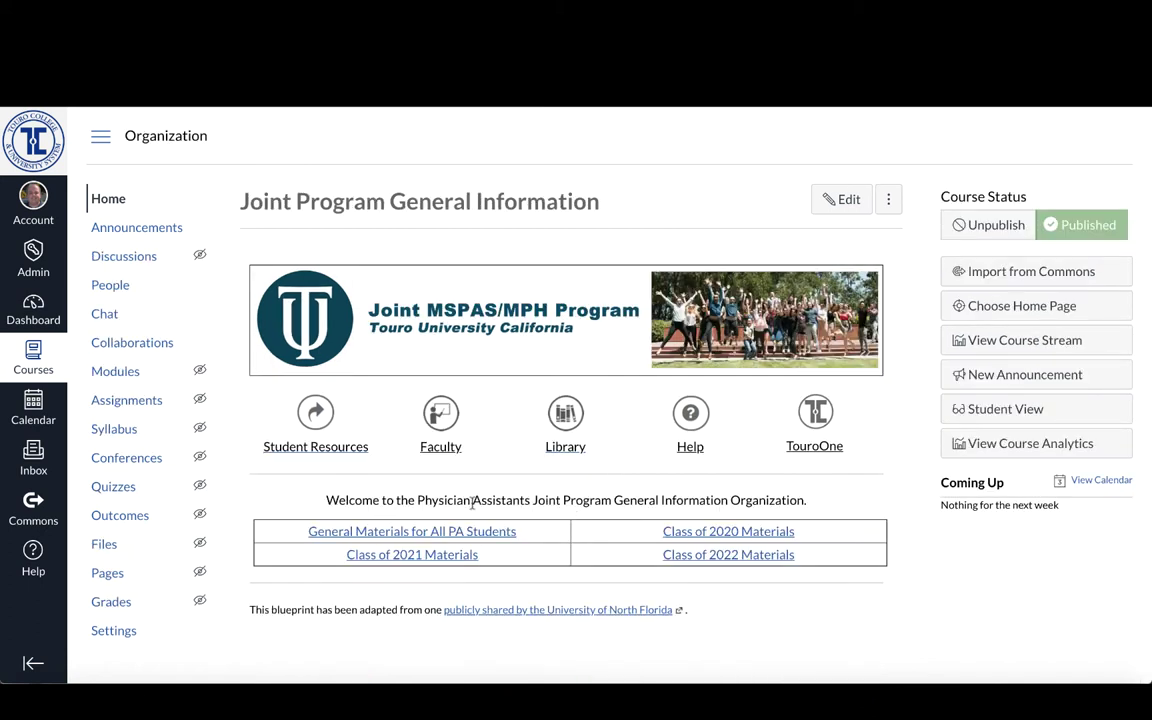
Step: Create an assignment named Temporary worth 10 points in the Assignments group of the Joint Program General Information organization
left_click(130, 405)
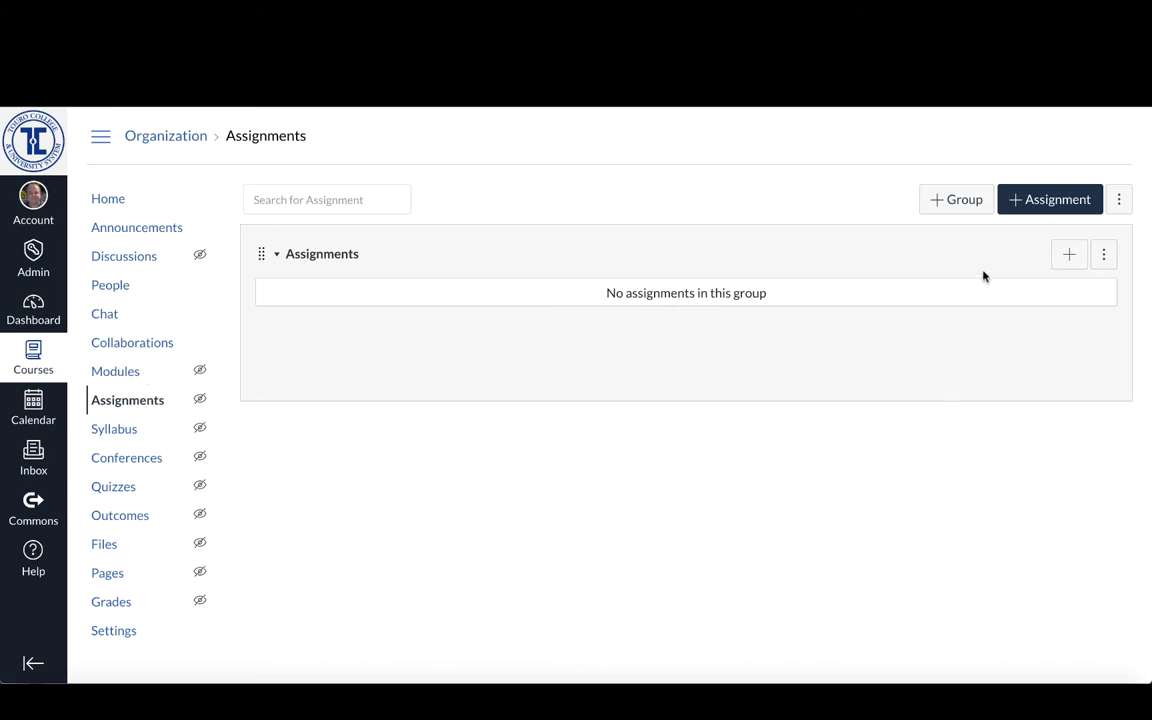
left_click(1068, 258)
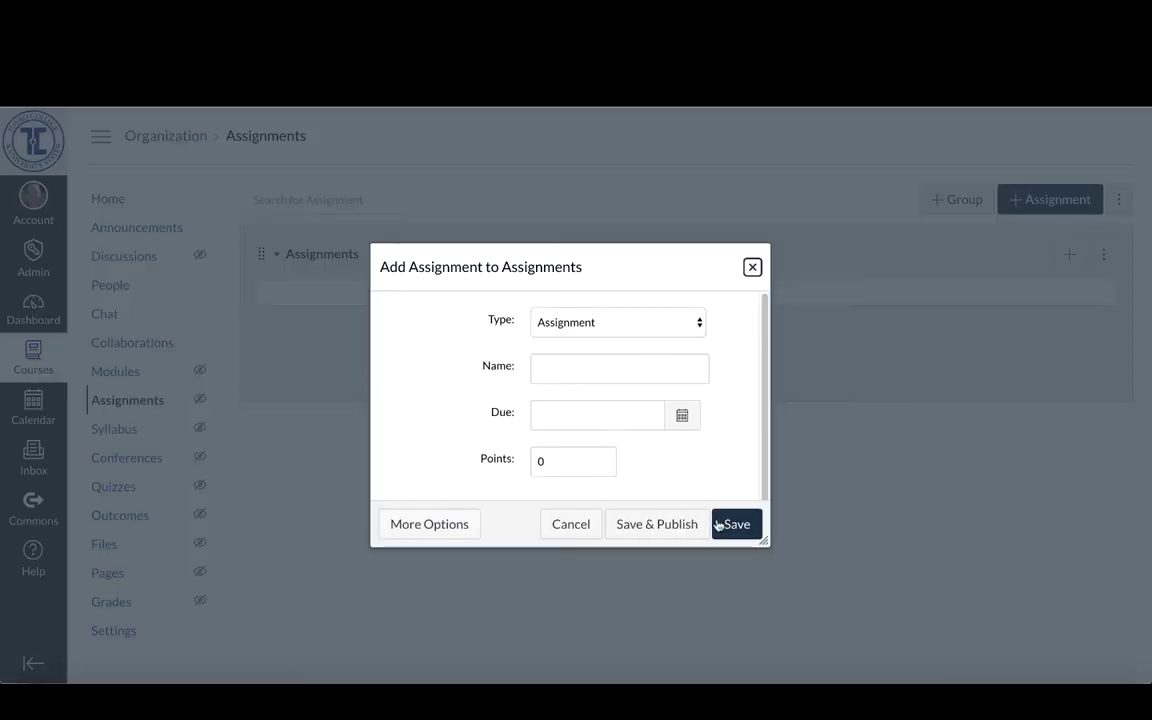
left_click(577, 372)
type("T")
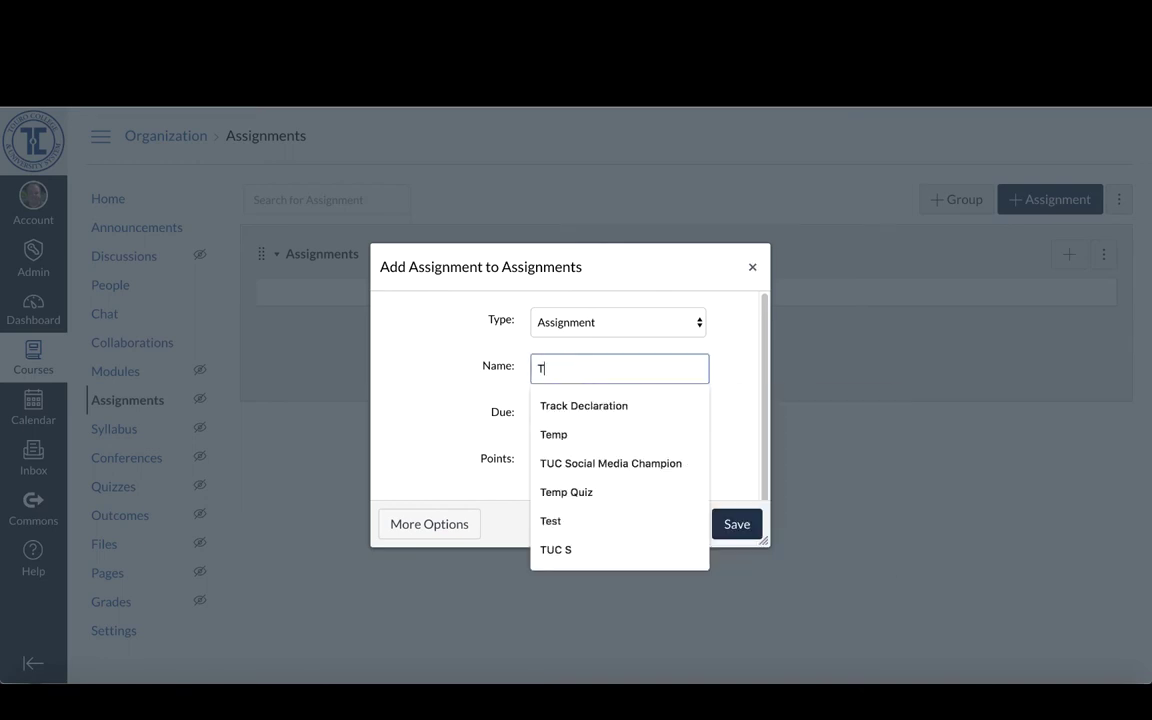
type("emporary")
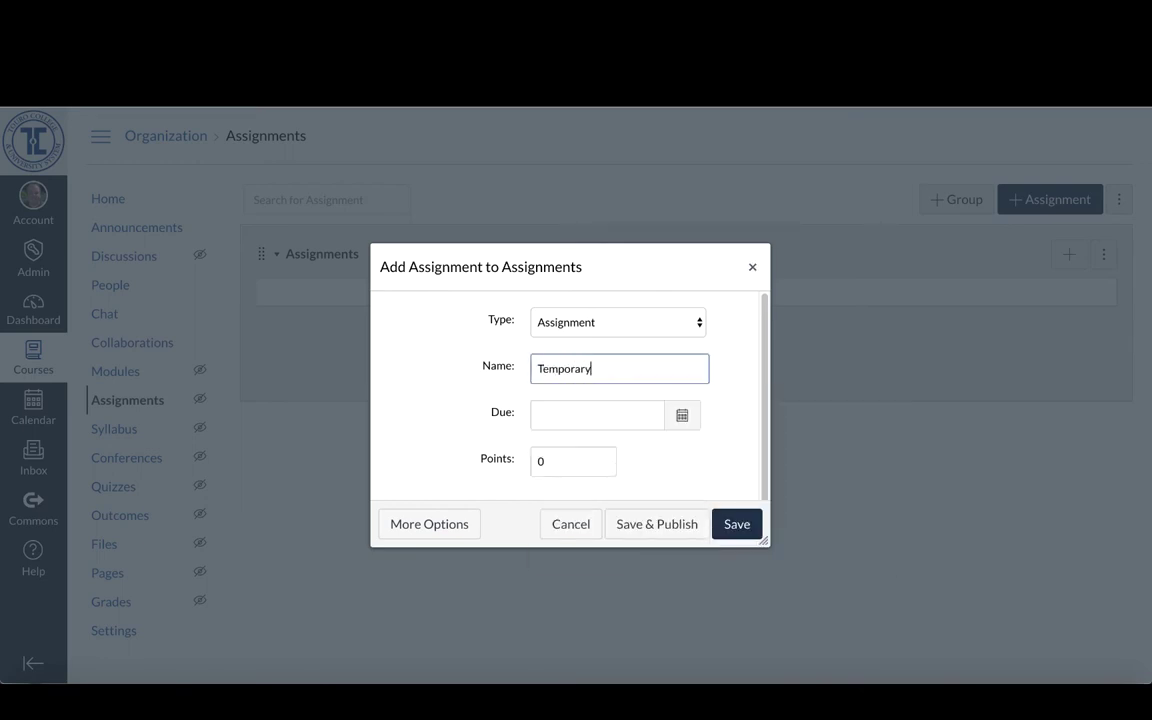
key("Tab")
key("Tab")
key("Tab")
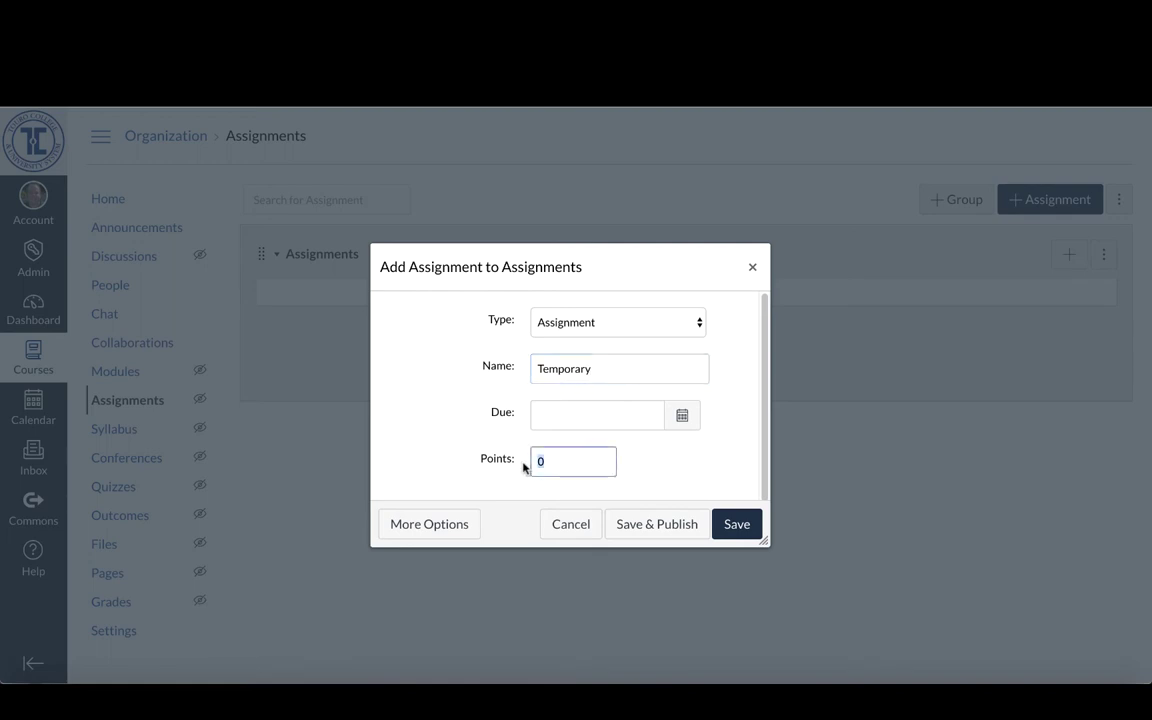
type("10")
left_click(746, 530)
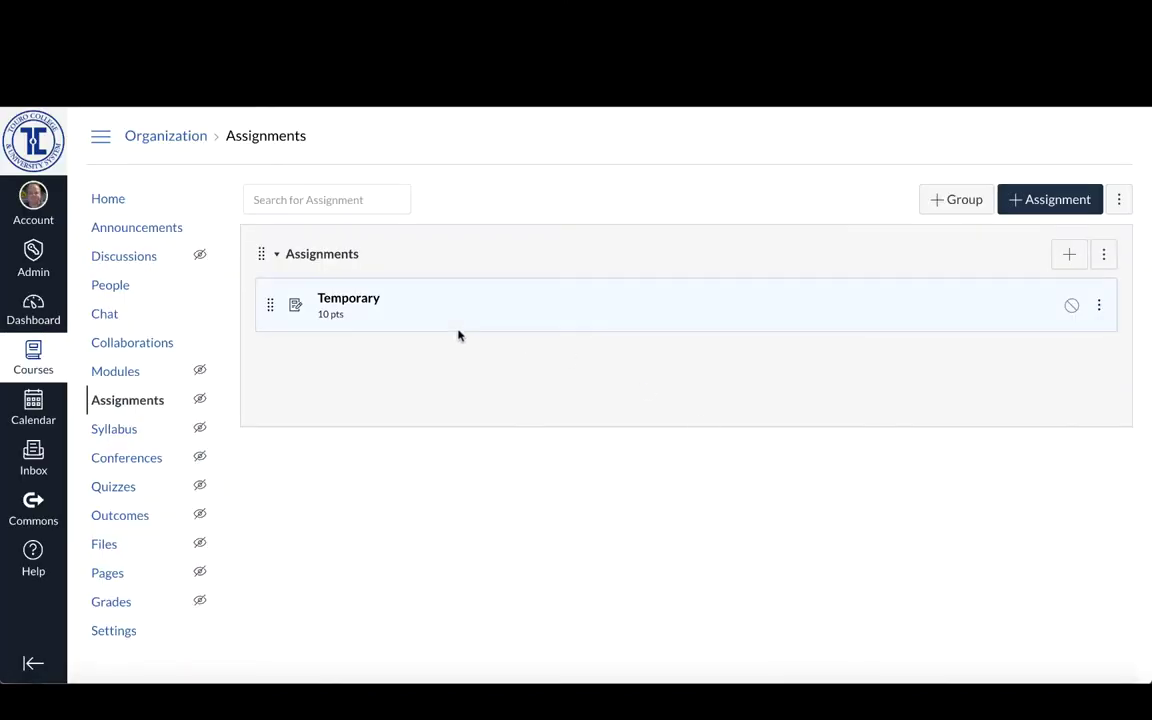
Step: Edit the Temporary assignment so it is assigned to the Joint Program Class of 2021 section instead of Everyone
left_click(339, 304)
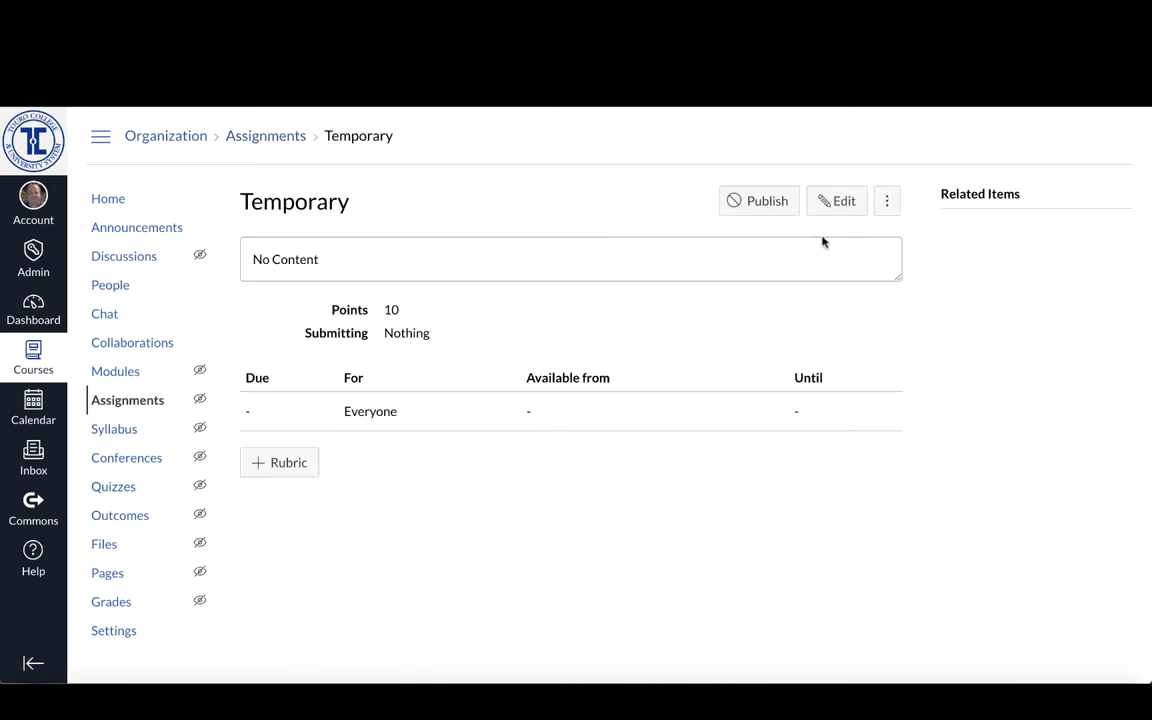
left_click(838, 203)
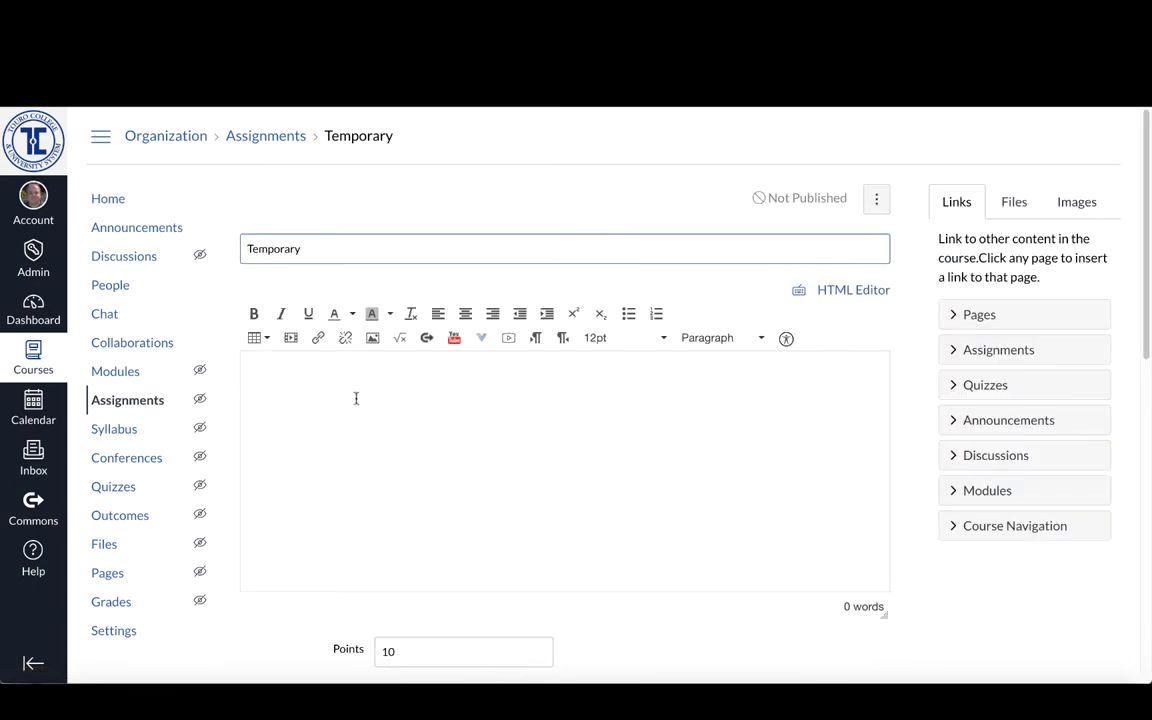
left_click(341, 420)
scroll(645, 576, "down", 3)
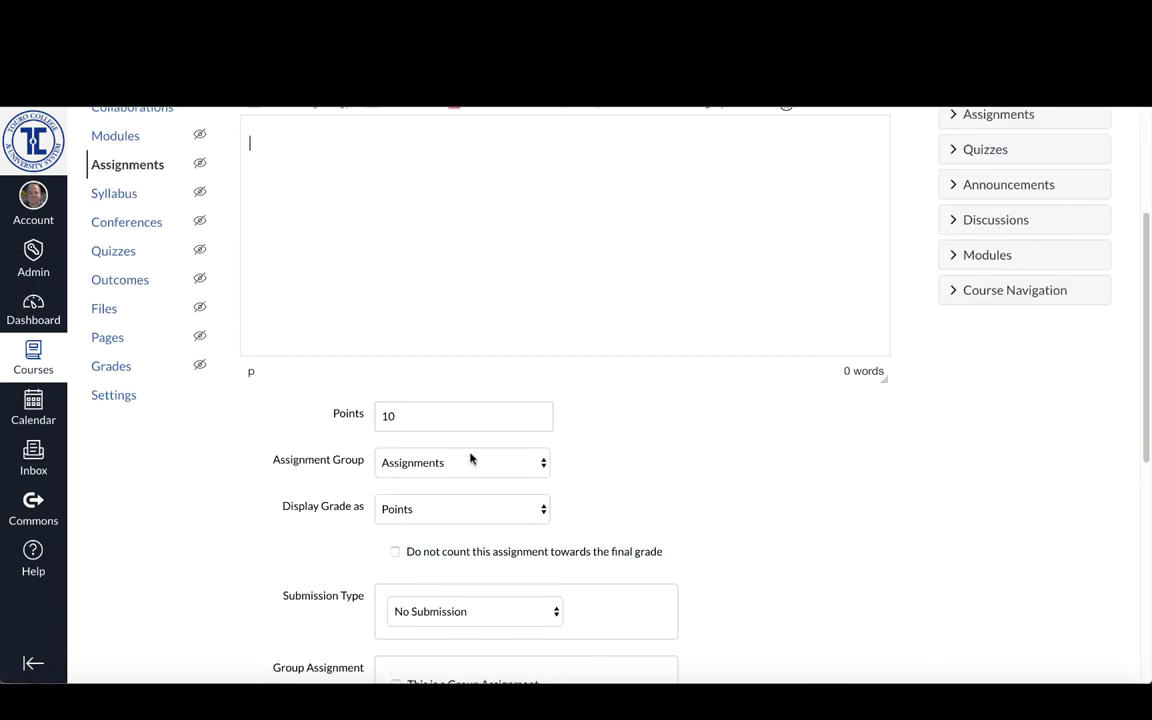
scroll(687, 605, "down", 5)
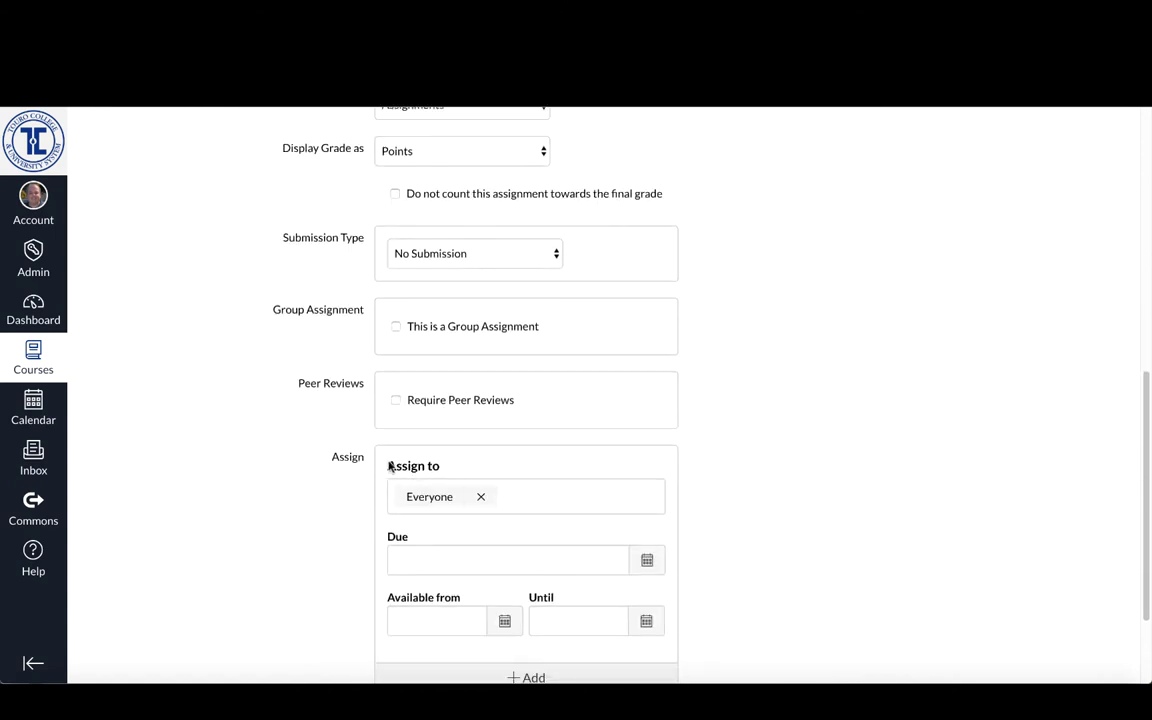
left_click(482, 498)
scroll(783, 514, "down", 2)
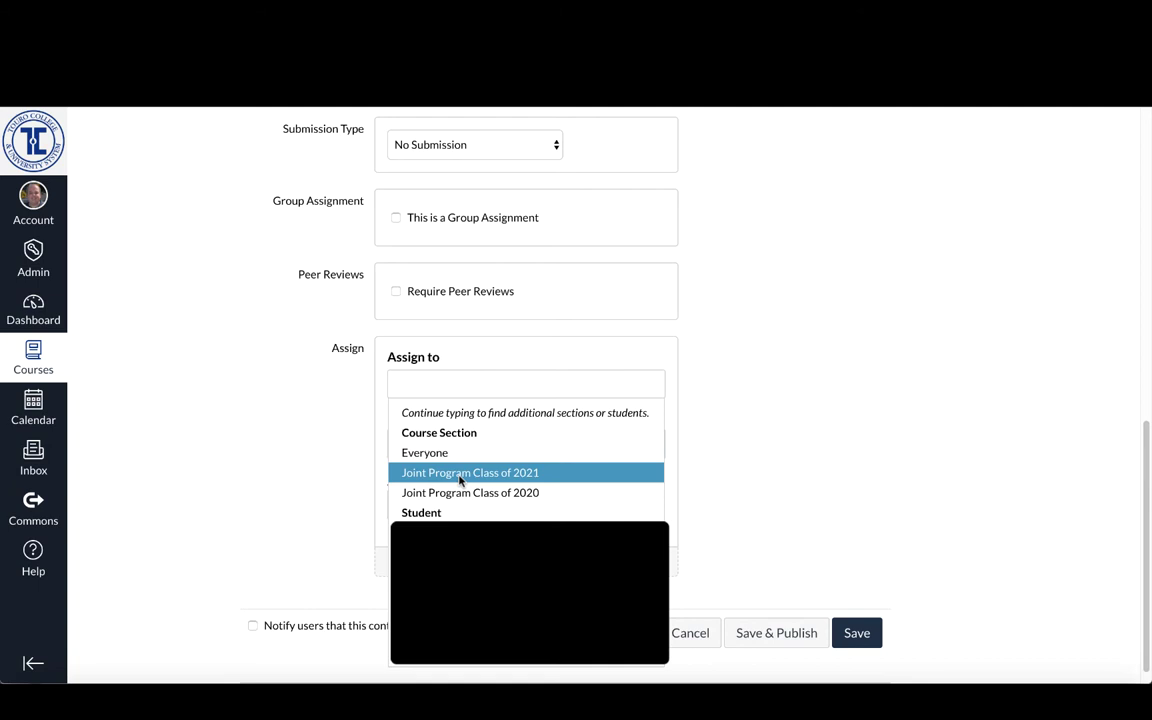
left_click(459, 473)
left_click(489, 406)
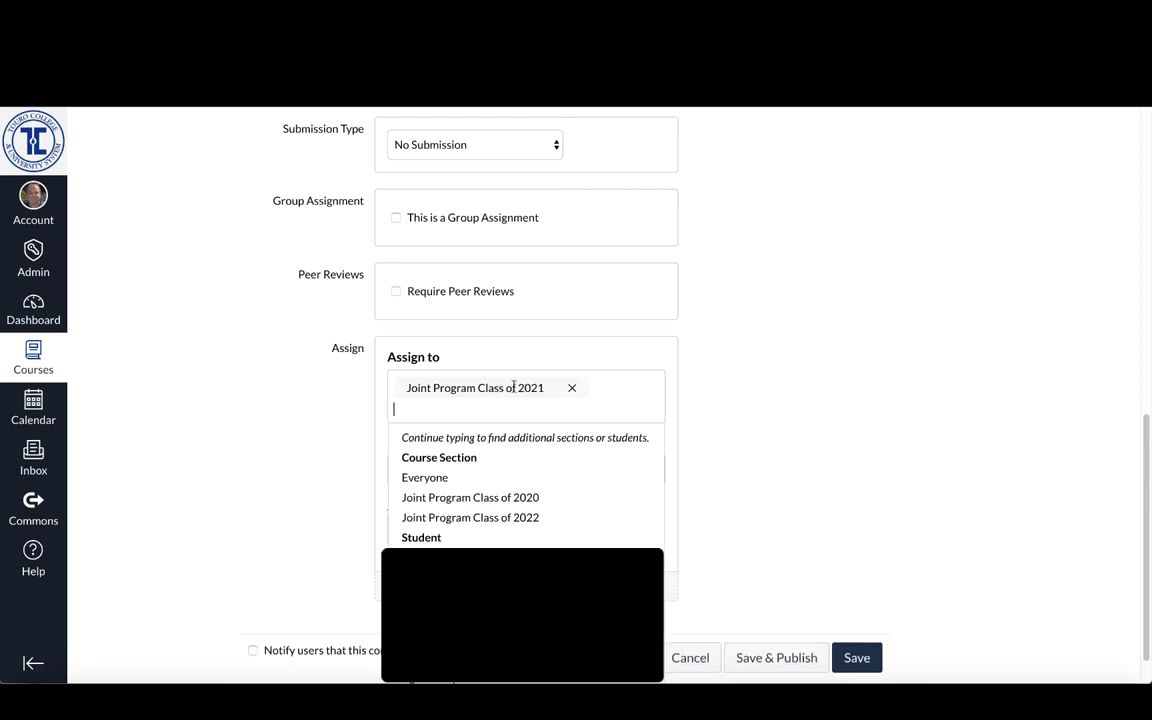
left_click(741, 423)
Step: Set the Class of 2021 due date to December 26, 2019 at 11:59pm
left_click(647, 470)
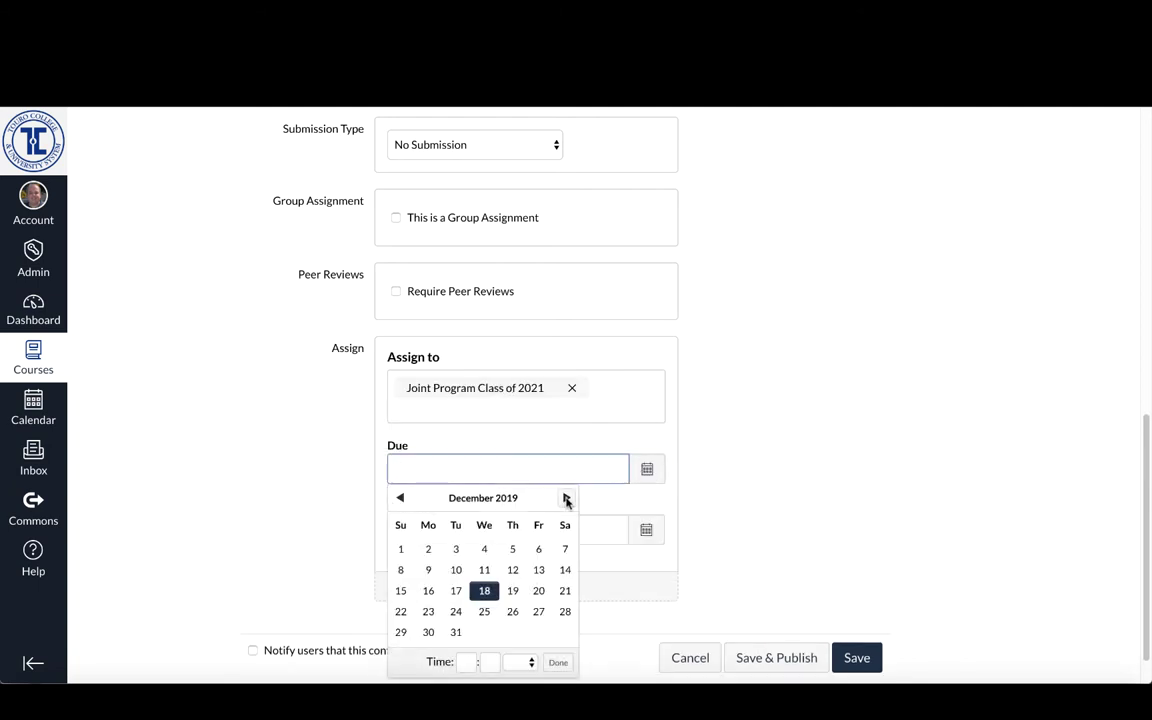
left_click(513, 612)
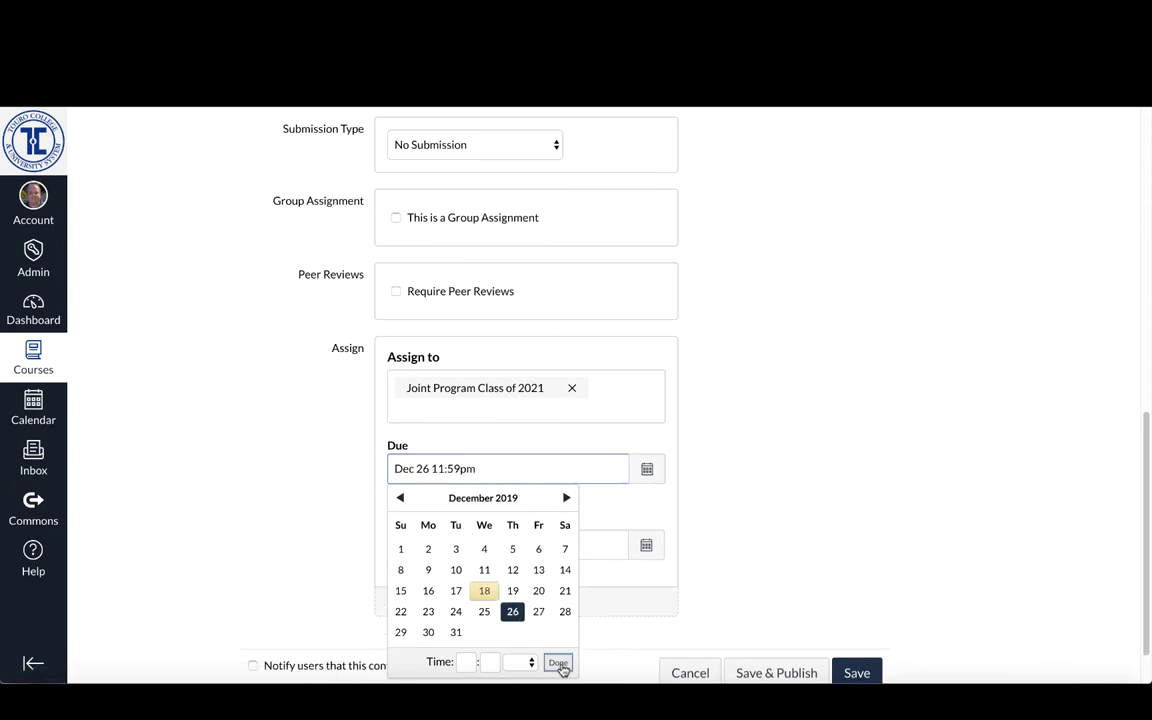
left_click(559, 664)
Step: Add a second assign-to block for the Joint Program Class of 2022 section and Everyone Else
left_click(512, 603)
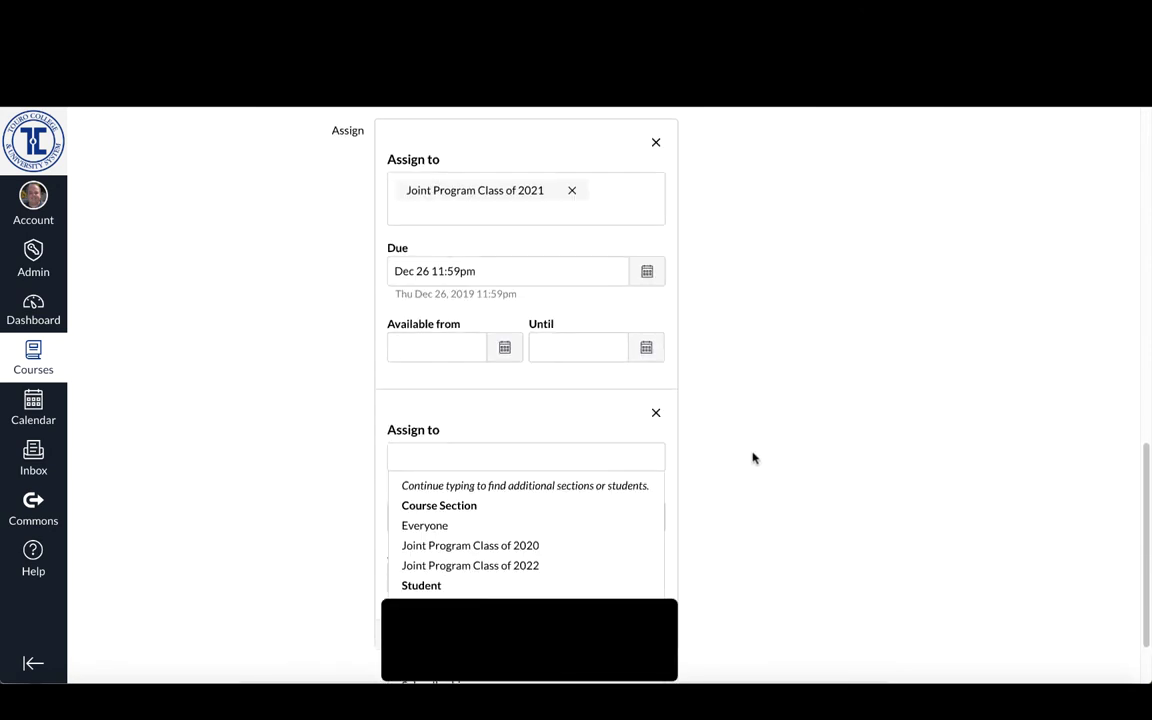
left_click(485, 566)
left_click(640, 553)
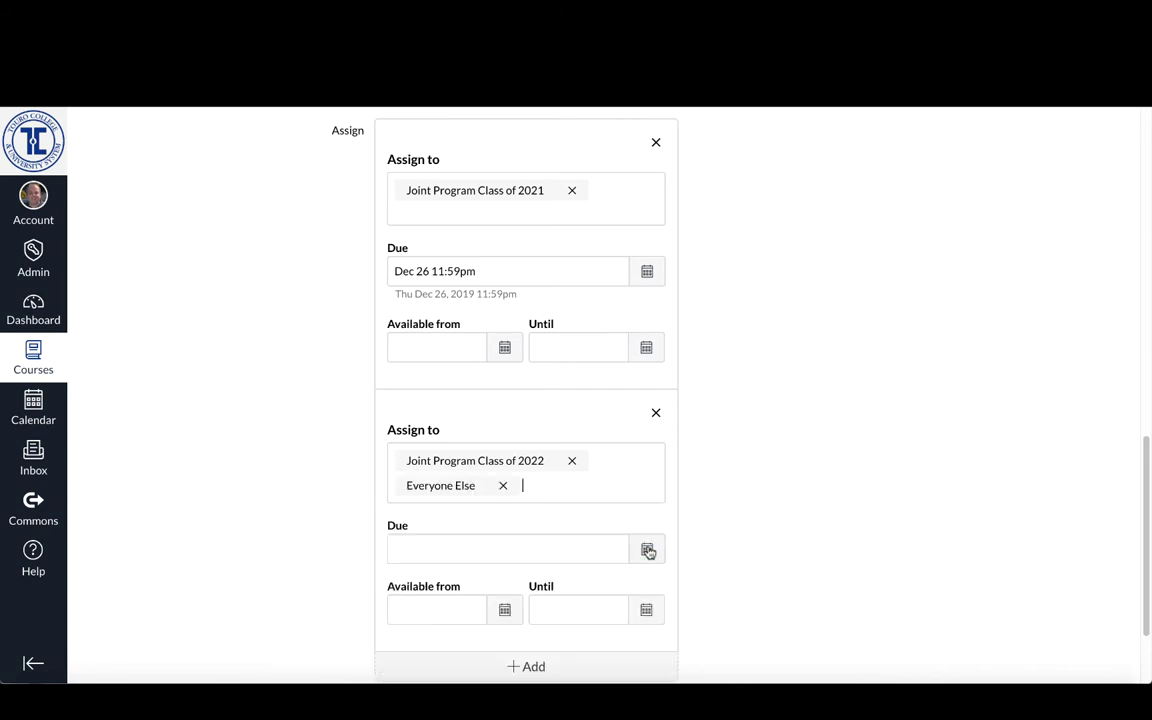
Step: Remove Everyone Else from the second assign-to block and set the Joint Program Class of 2022 due date to December 28, 2020 at 11:59pm
left_click(503, 485)
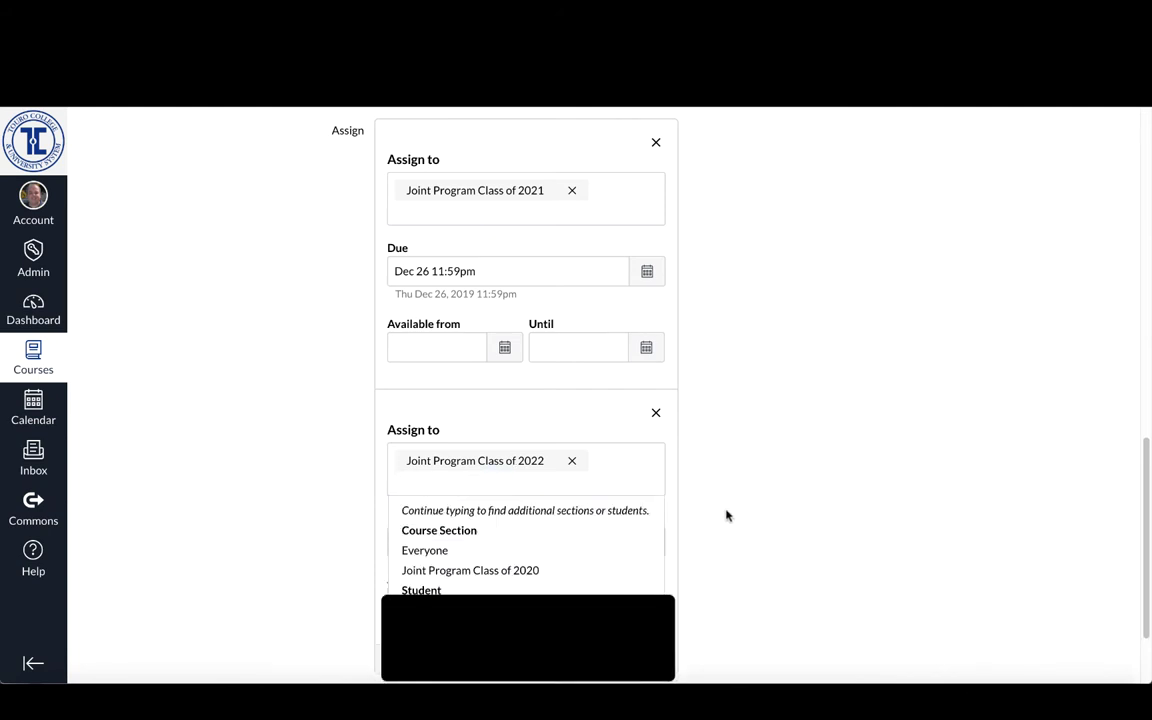
left_click(650, 543)
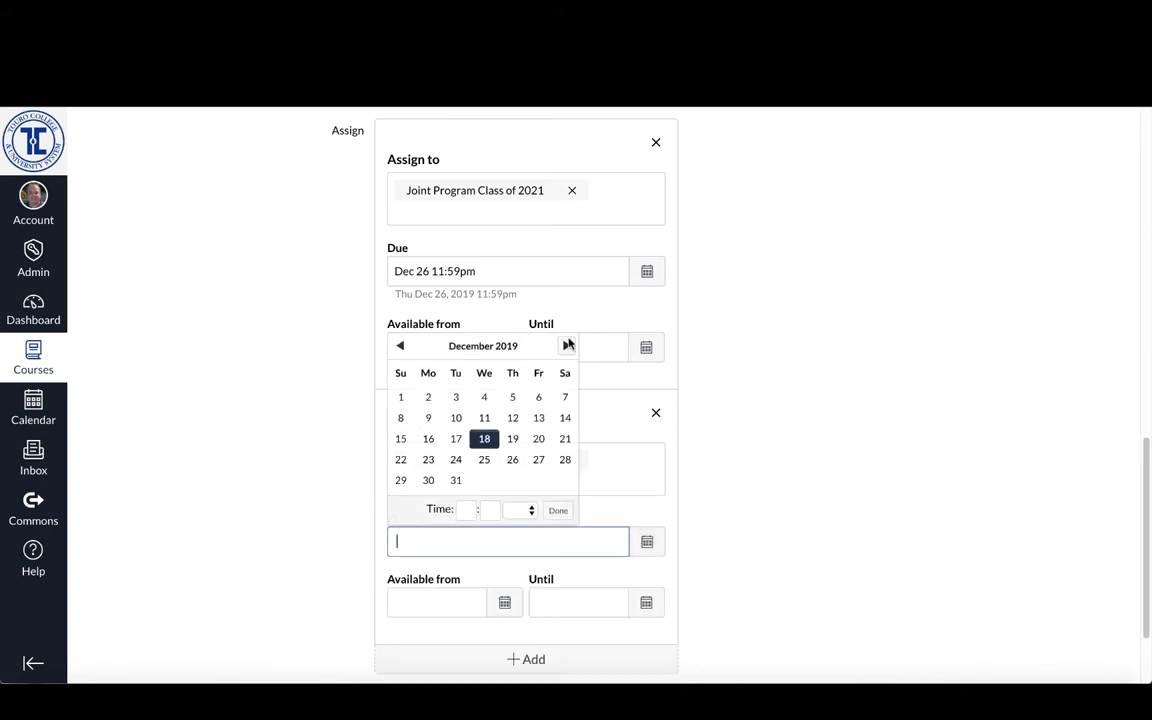
left_click(566, 346)
double_click(566, 346)
left_click(566, 346)
double_click(566, 346)
double_click(566, 346)
left_click(566, 346)
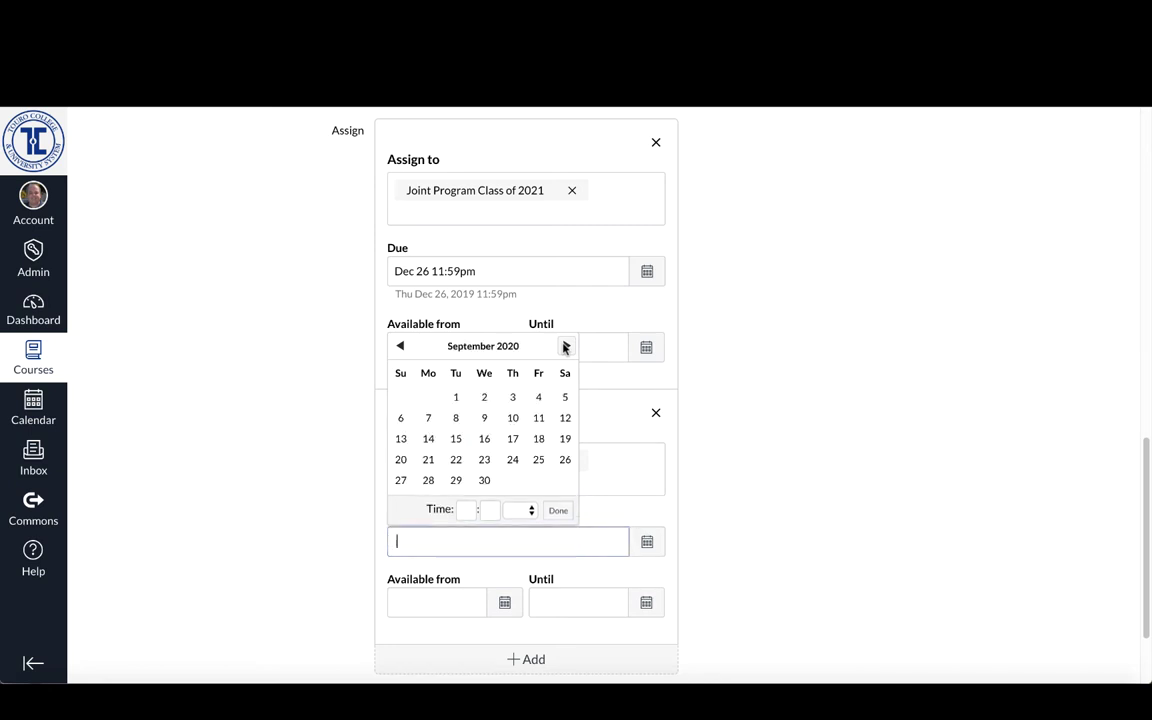
left_click(566, 346)
left_click(566, 346)
left_click(566, 346)
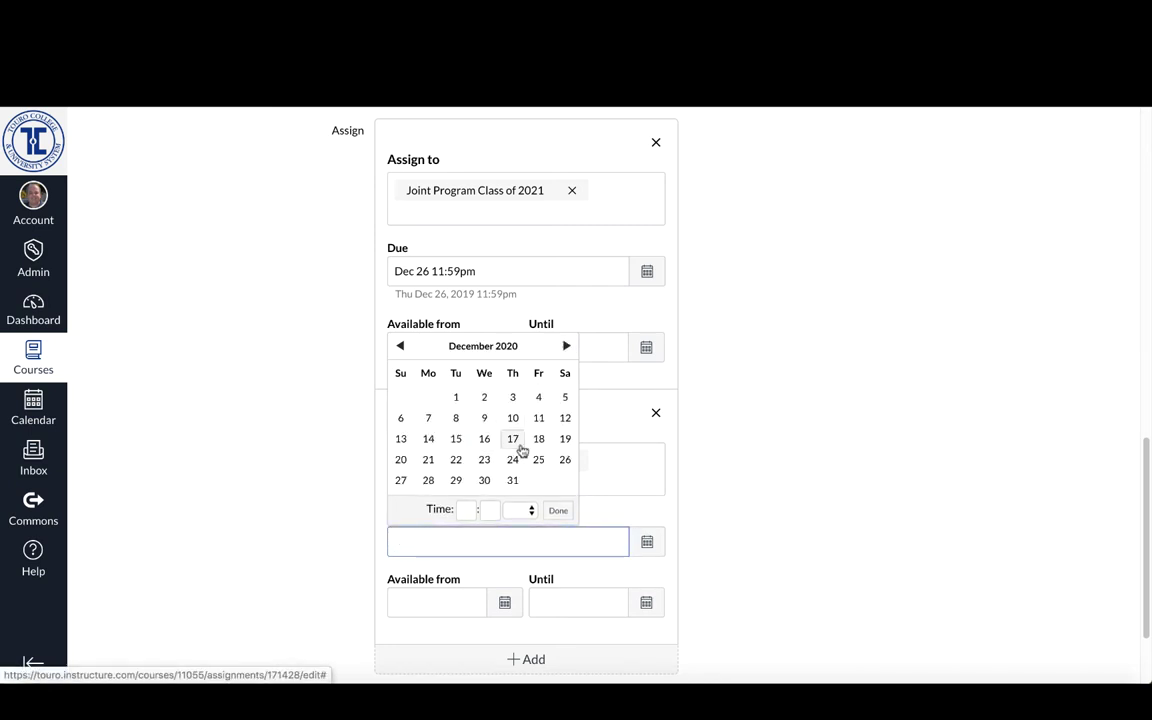
left_click(428, 480)
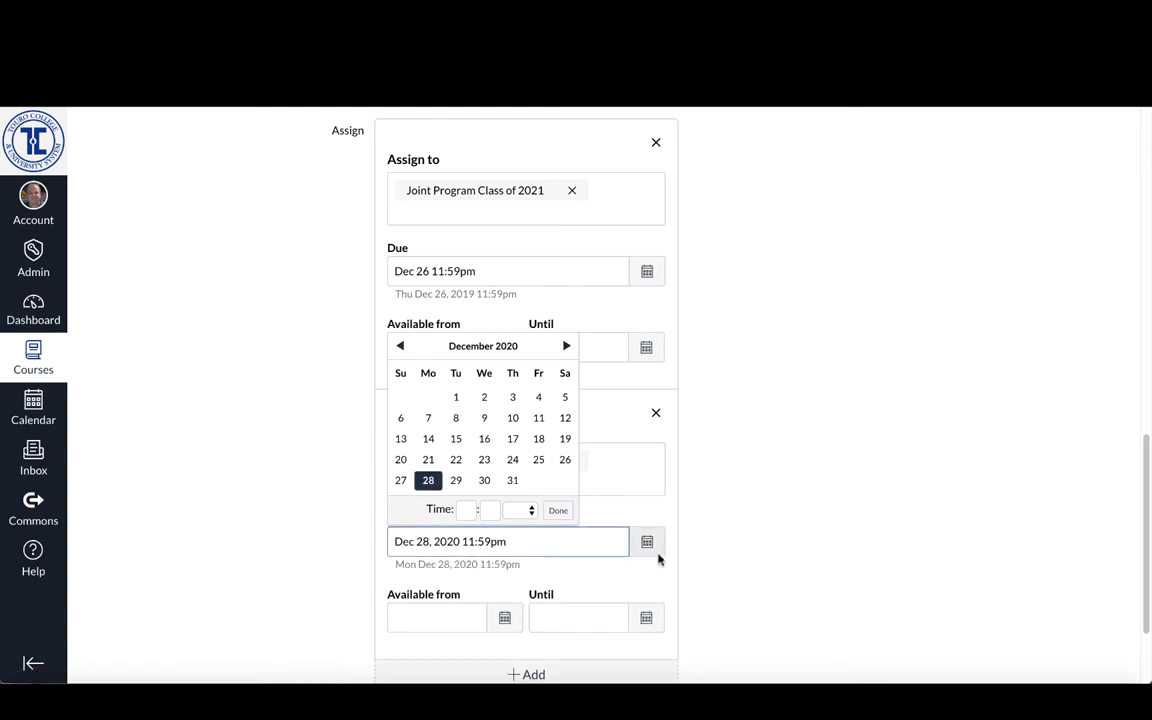
left_click(733, 560)
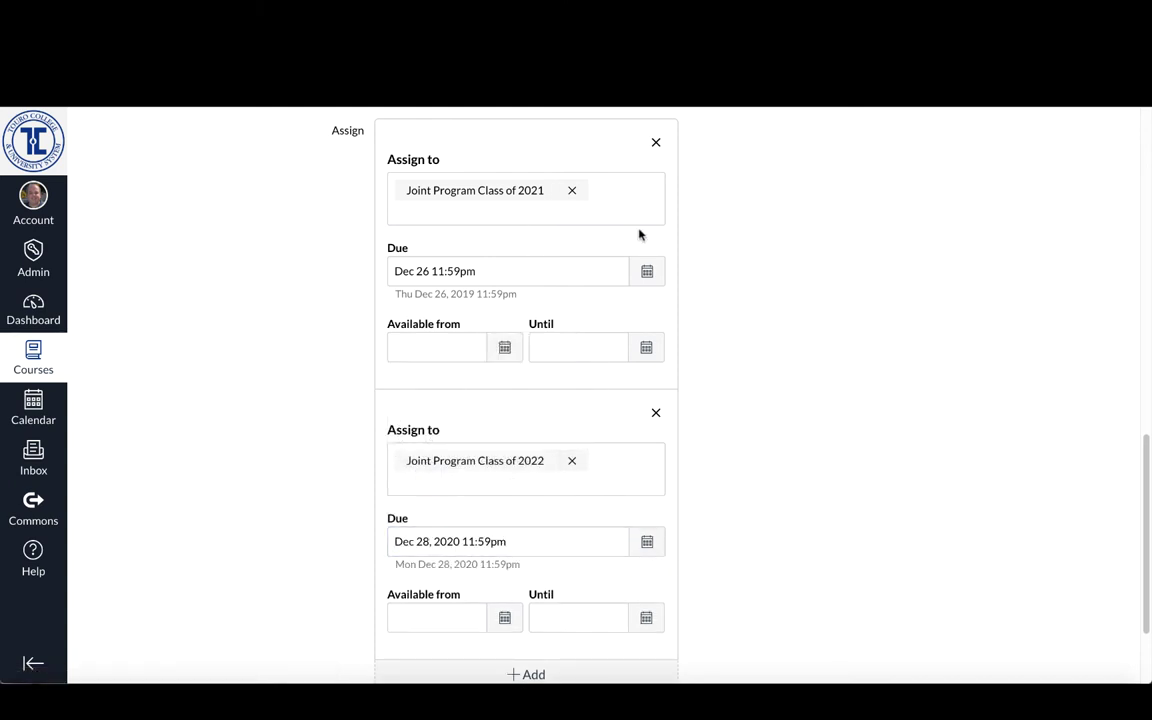
scroll(725, 620, "down", 1)
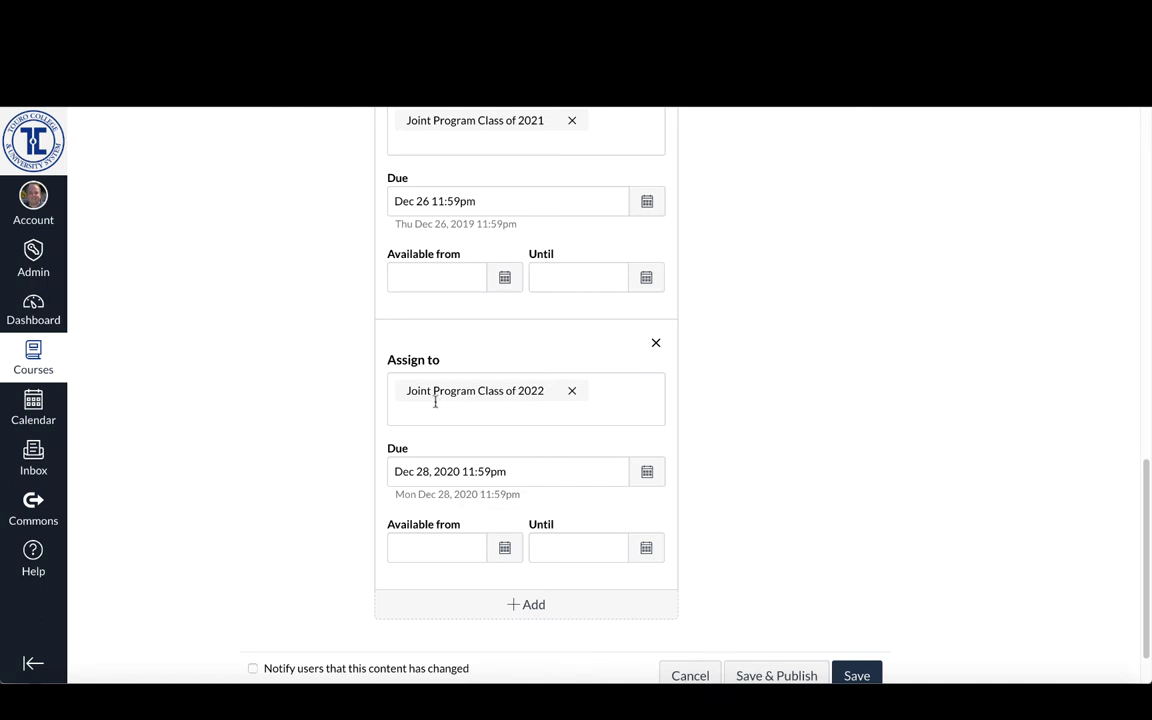
scroll(799, 481, "down", 1)
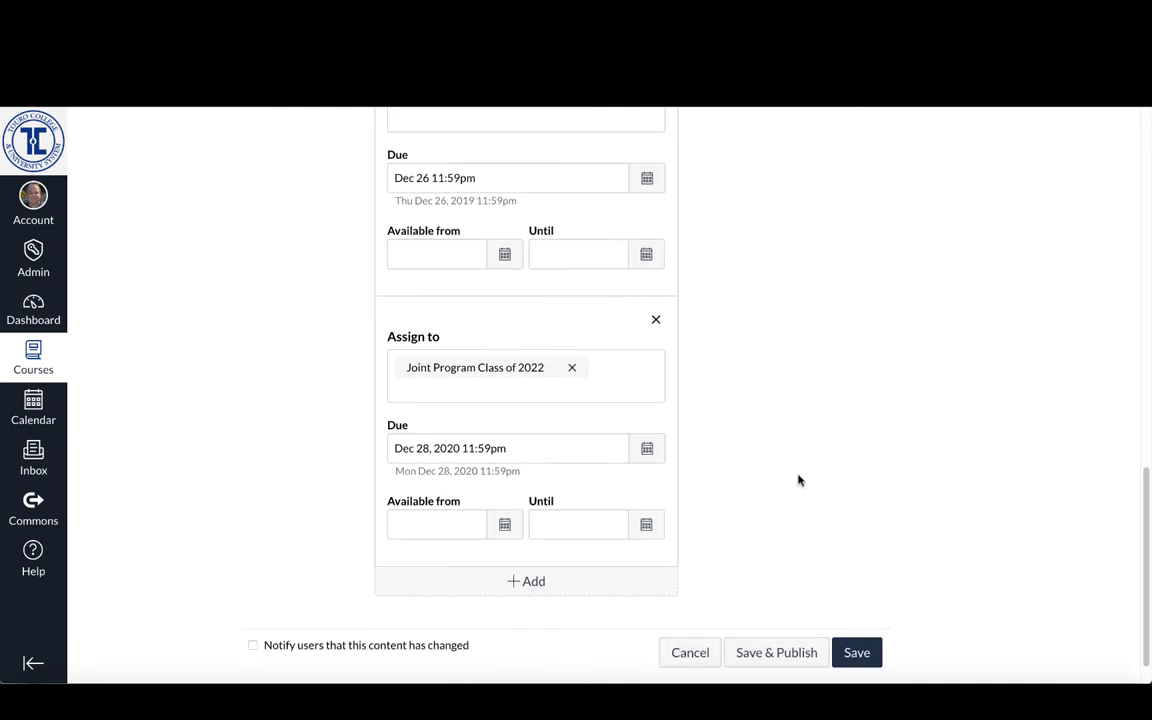
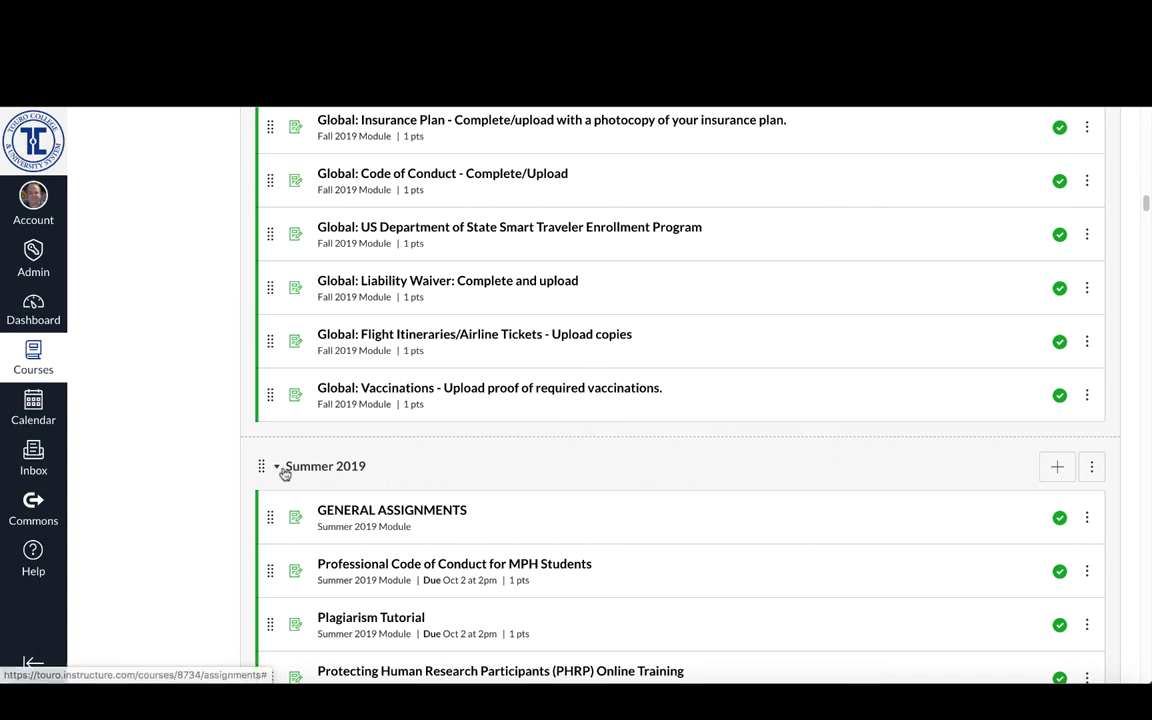
Step: Examine the Summer 2019 assignment group in the other organization, comparing its assignments and due dates with the Fall 2019 group
scroll(411, 483, "down", 2)
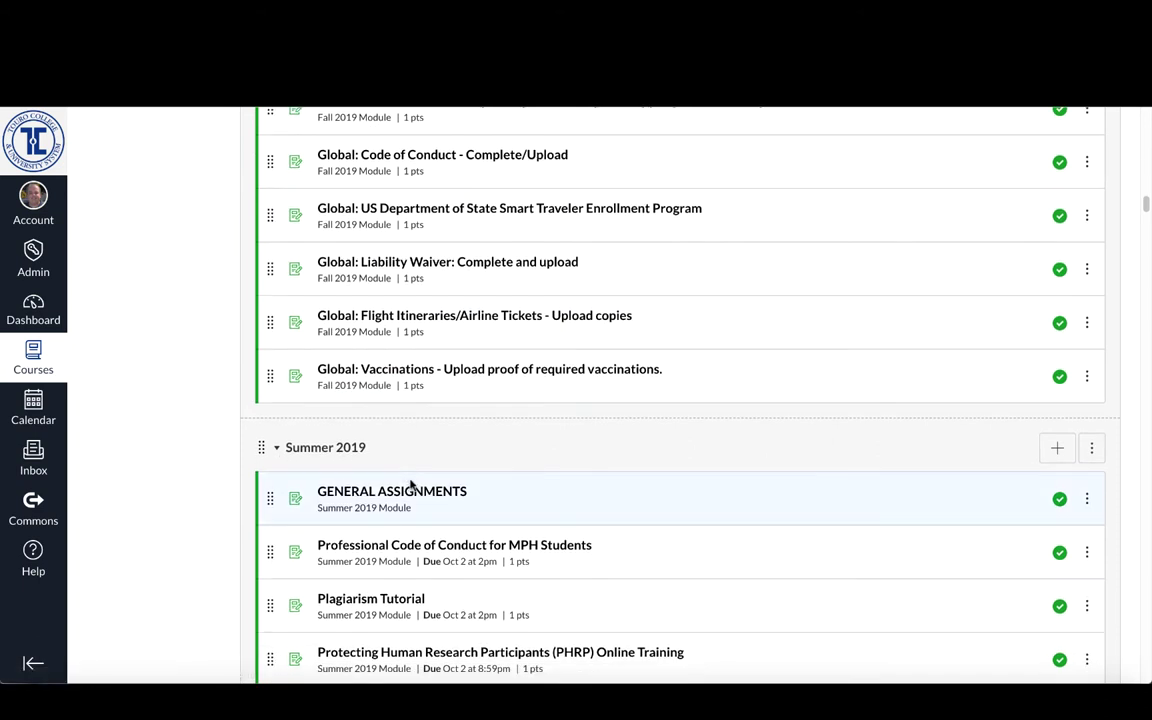
scroll(507, 523, "down", 3)
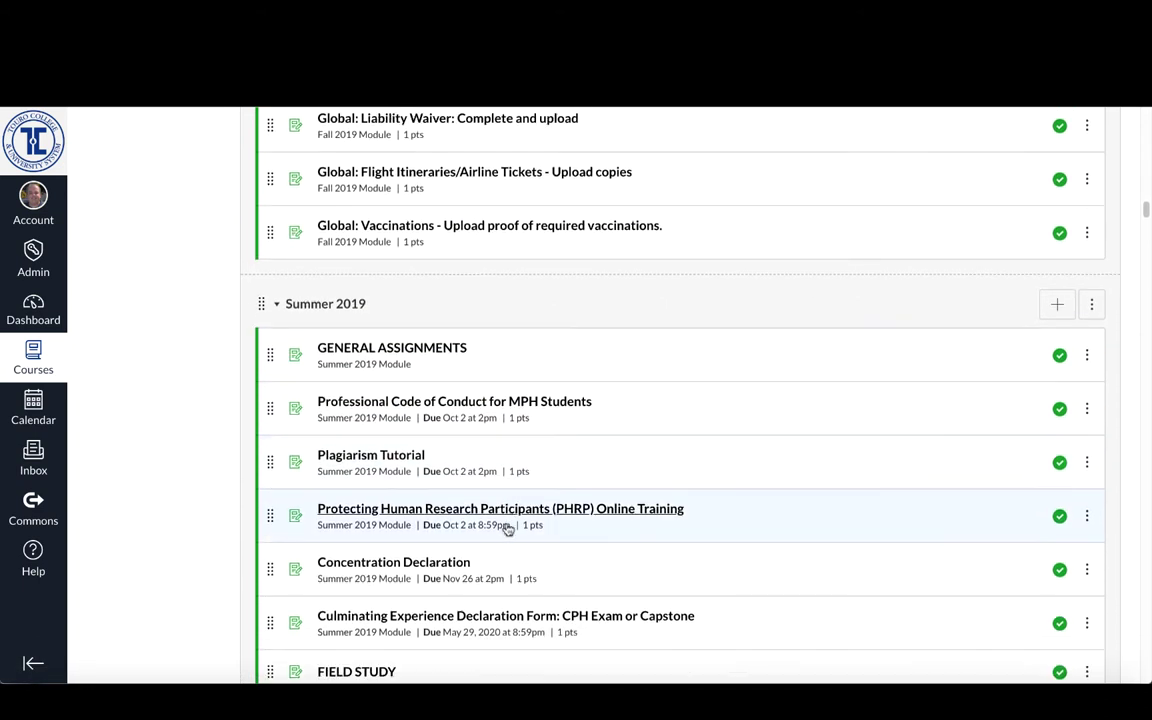
scroll(507, 527, "down", 1)
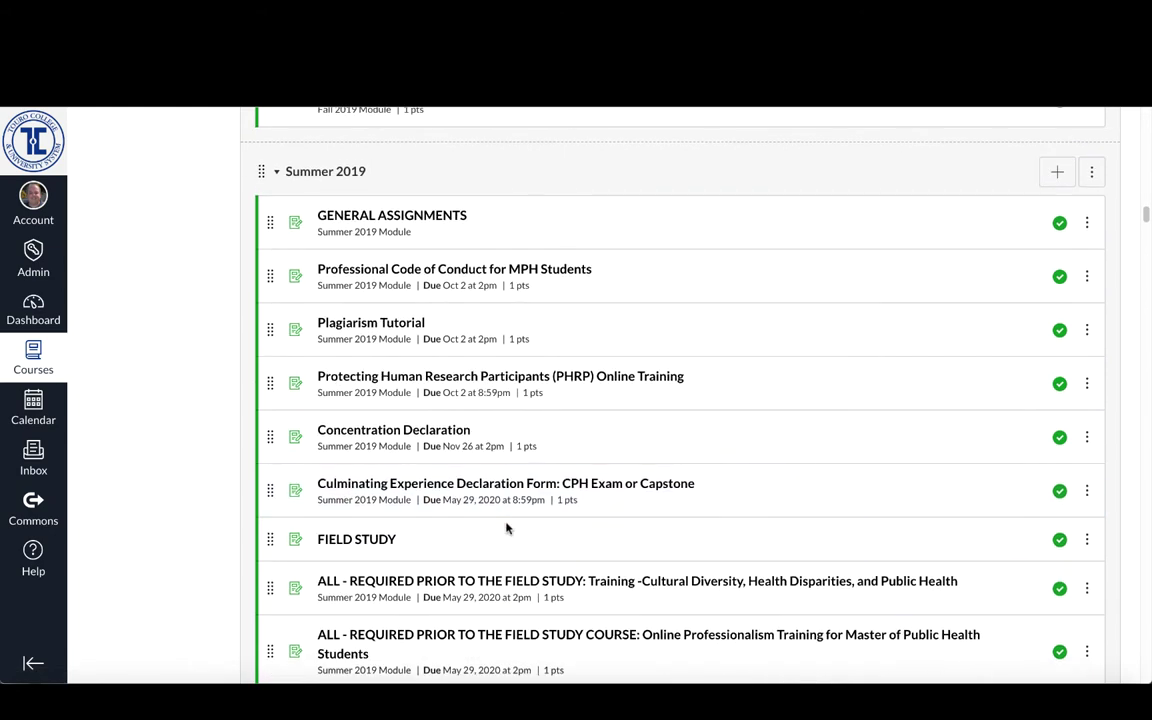
scroll(507, 529, "down", 5)
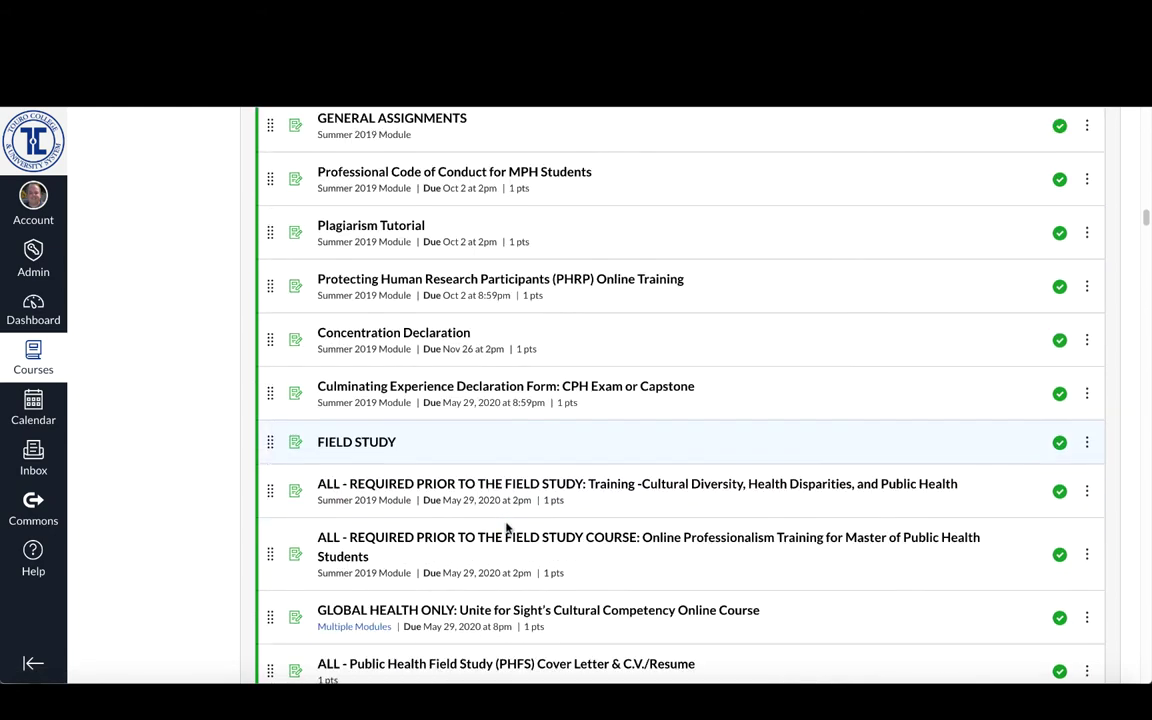
scroll(507, 529, "down", 1)
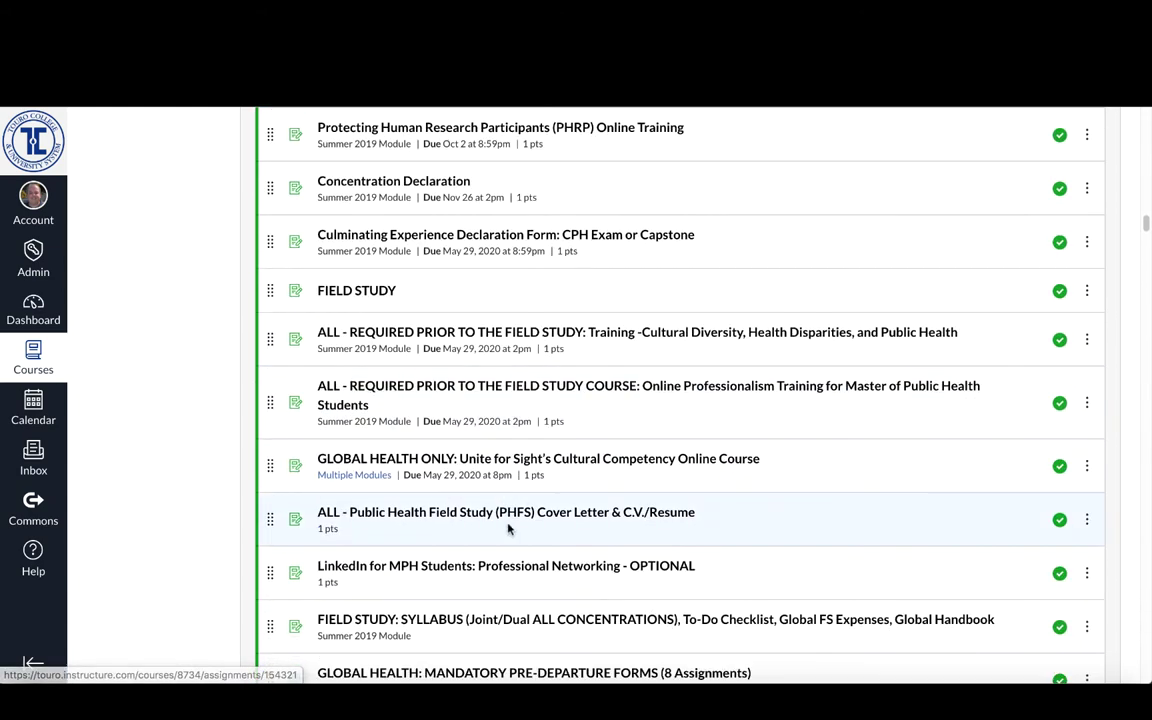
scroll(507, 529, "down", 2)
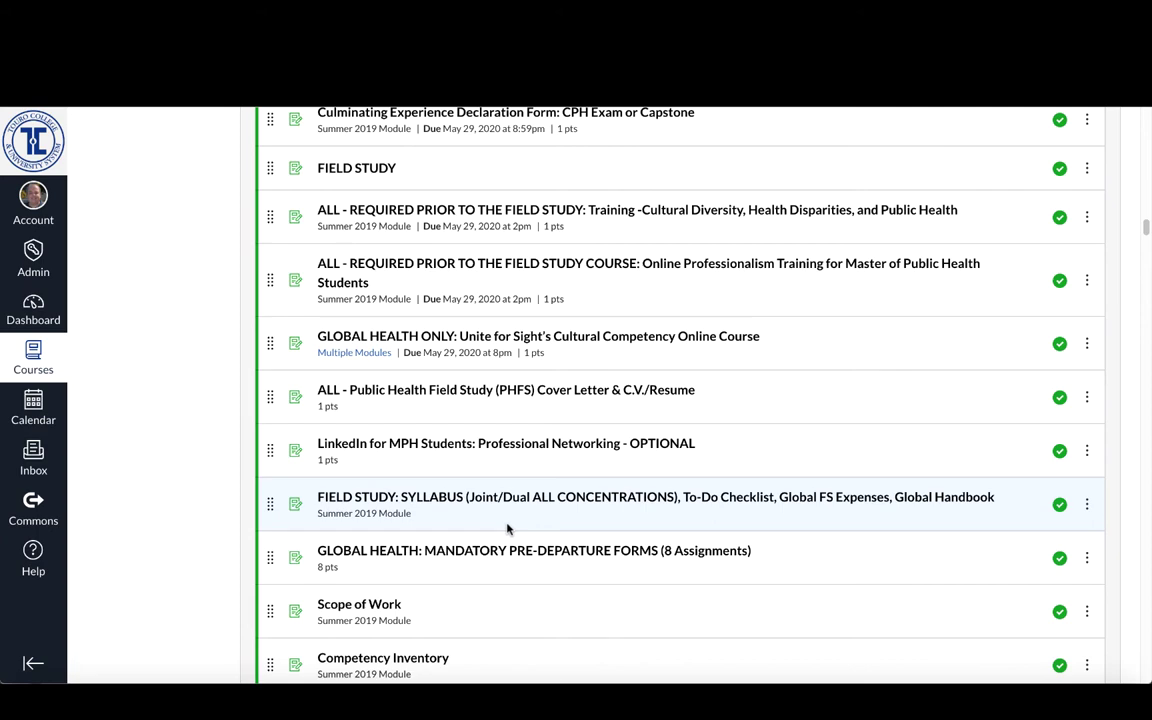
scroll(507, 529, "down", 5)
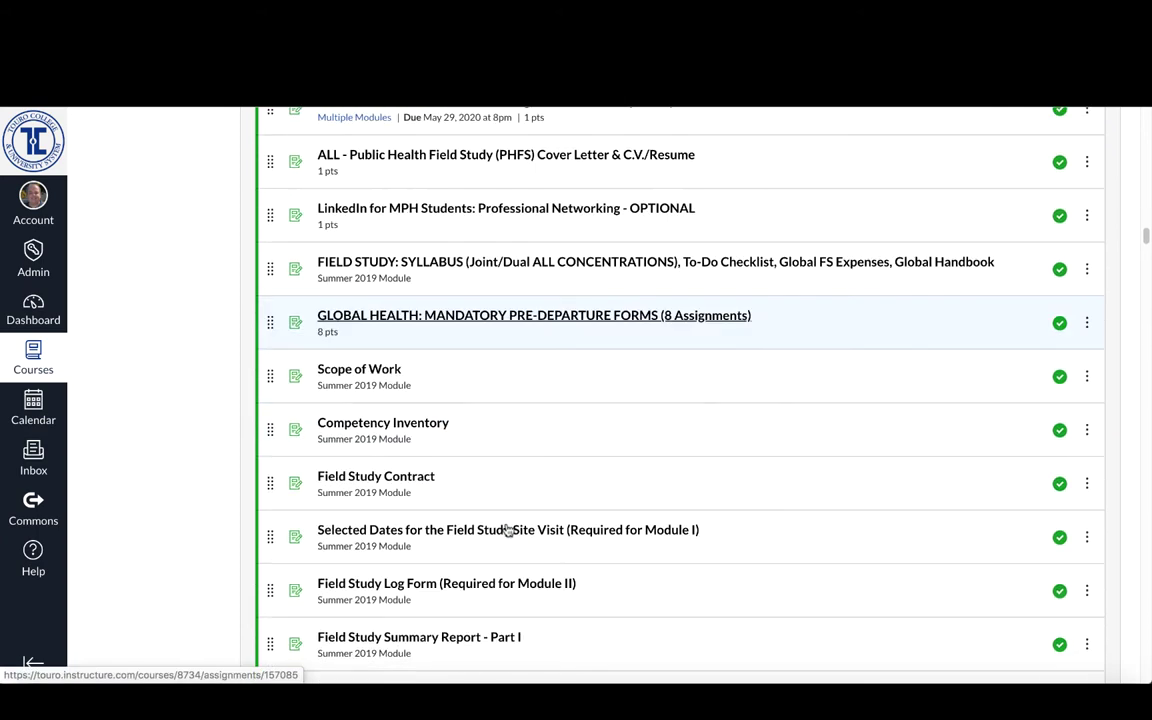
scroll(507, 530, "down", 8)
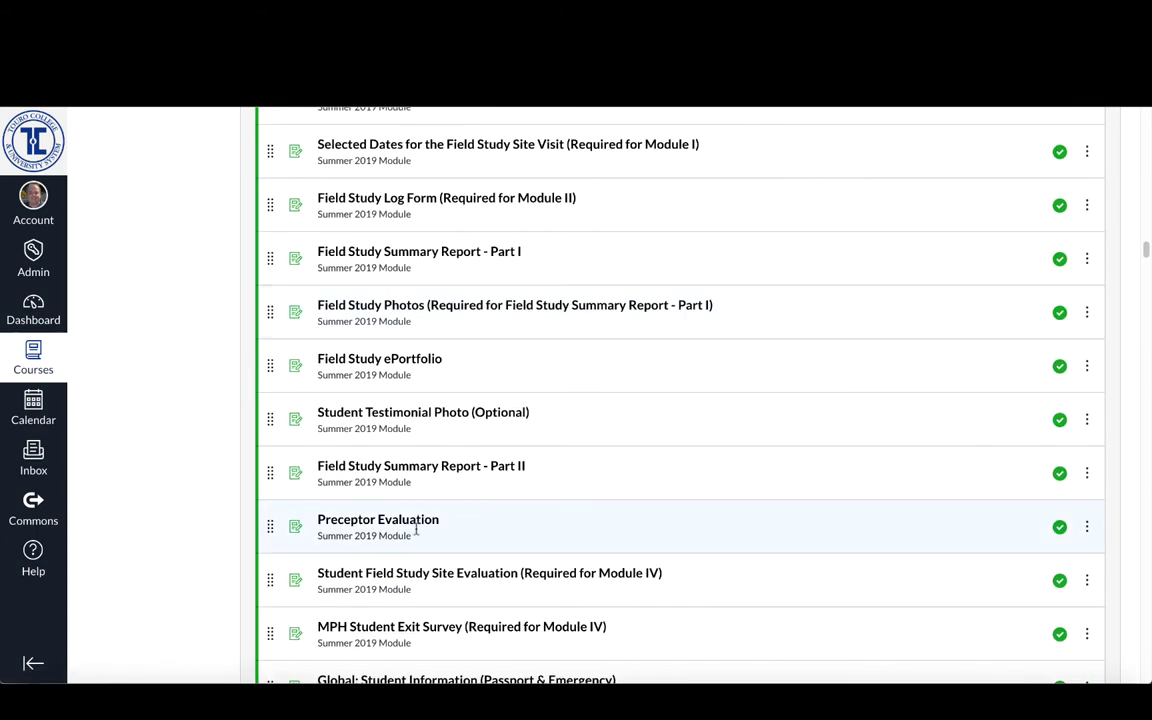
Step: Open the Summer 2019 Preceptor Evaluation assignment, check whom it is assigned to, and return to the assignments list
left_click(427, 524)
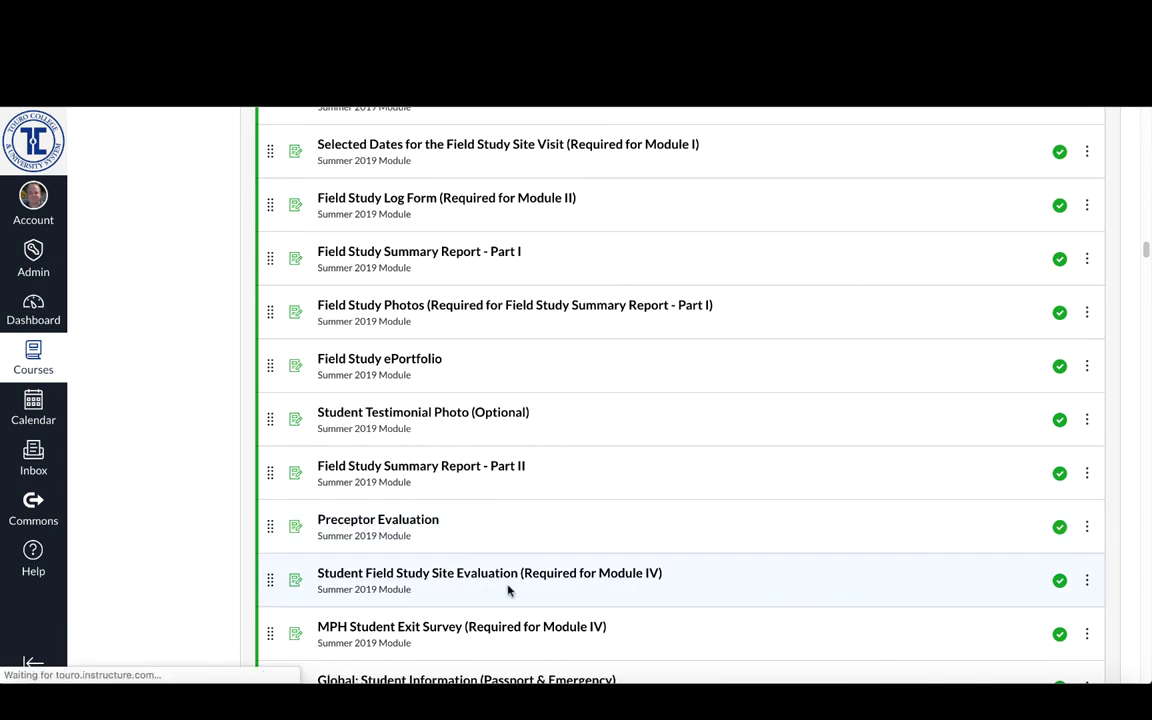
scroll(515, 565, "down", 2)
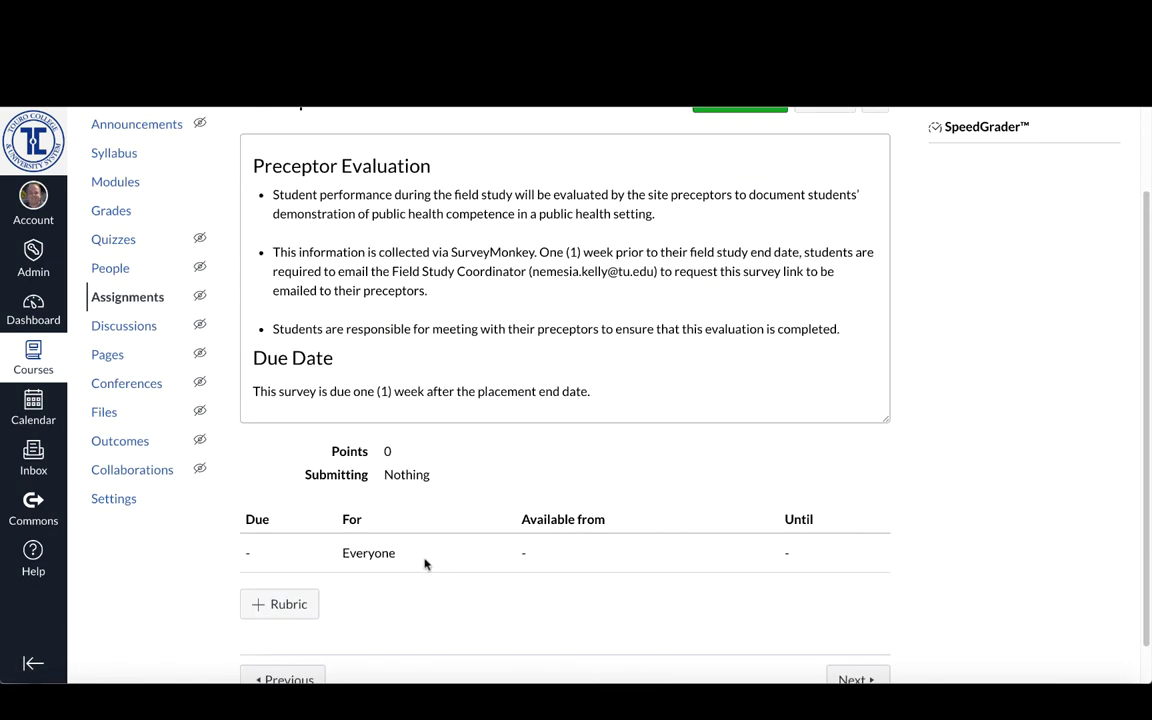
left_click_drag(343, 553, 401, 560)
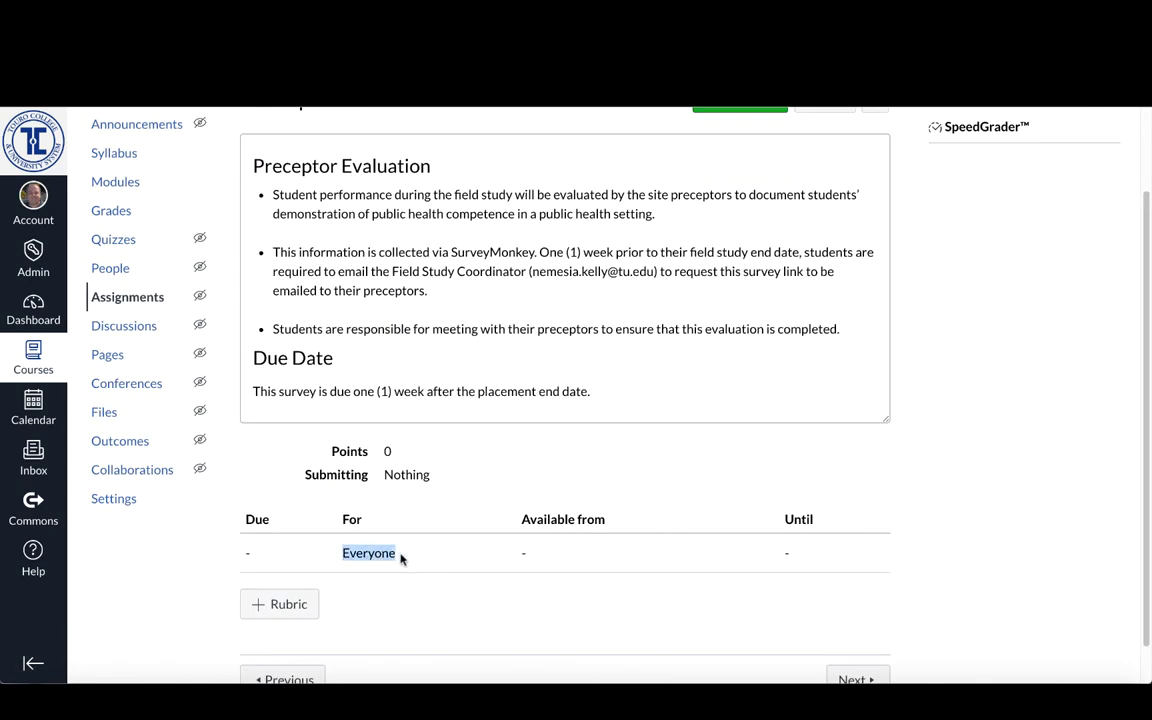
scroll(495, 545, "up", 2)
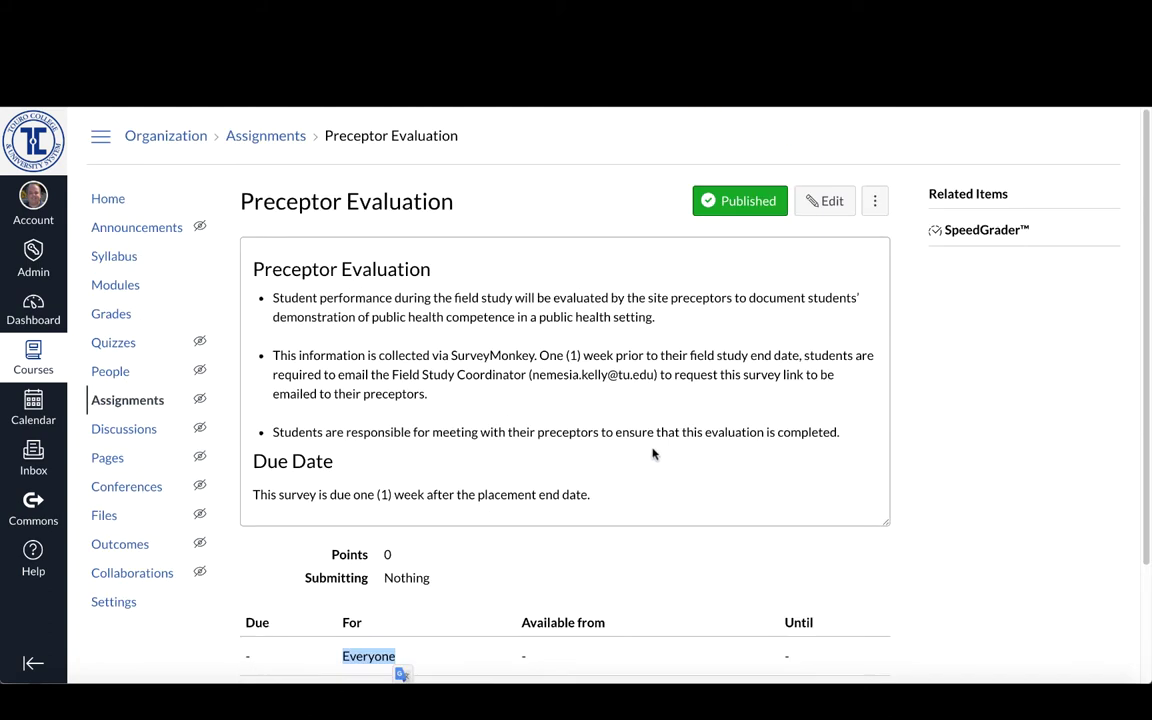
left_click(276, 139)
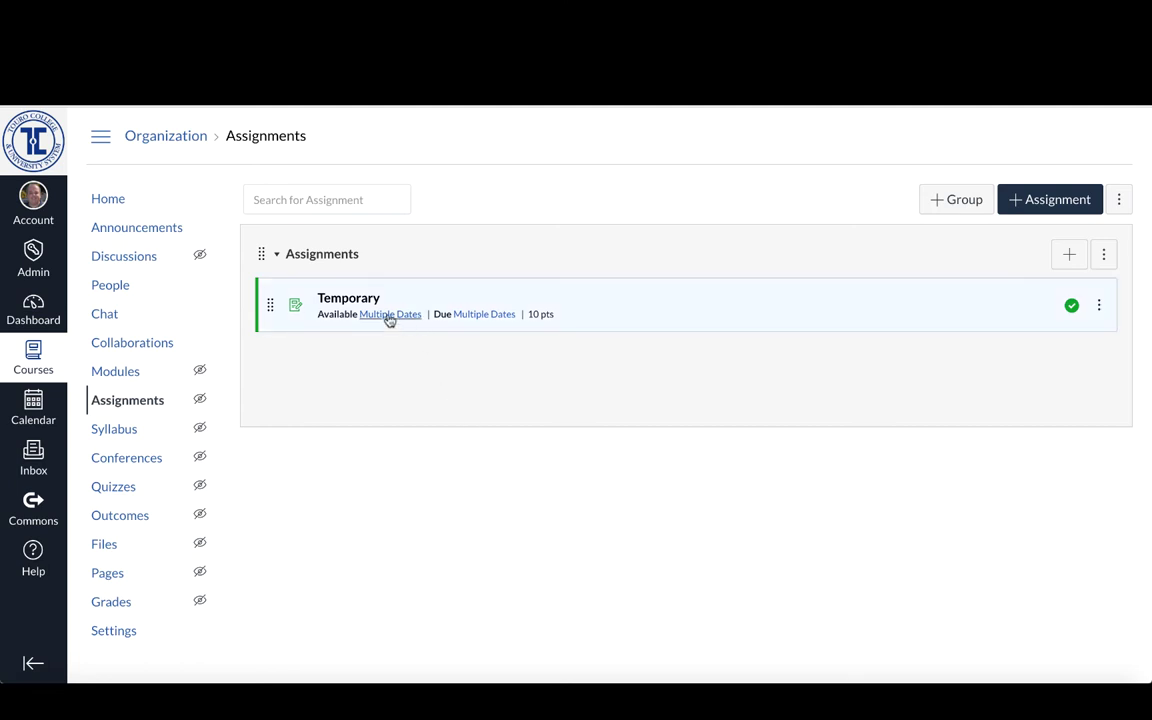
Step: Open the Temporary assignment and review the due date given to each section
mouse_move(378, 320)
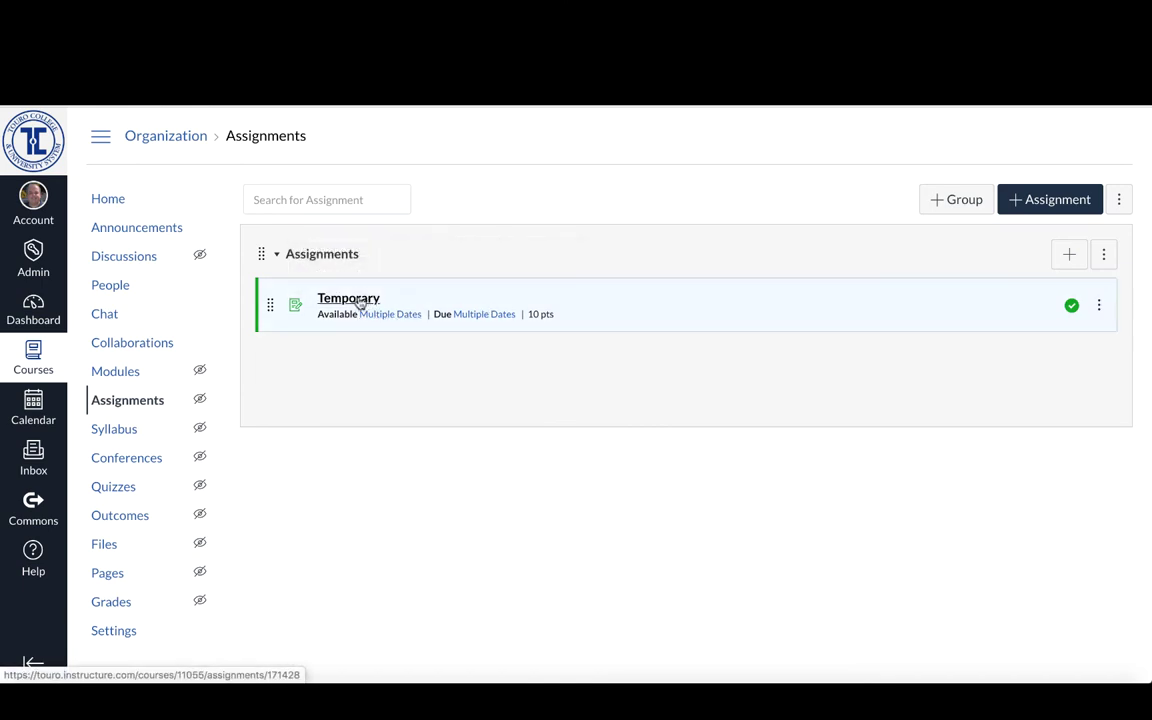
left_click(361, 301)
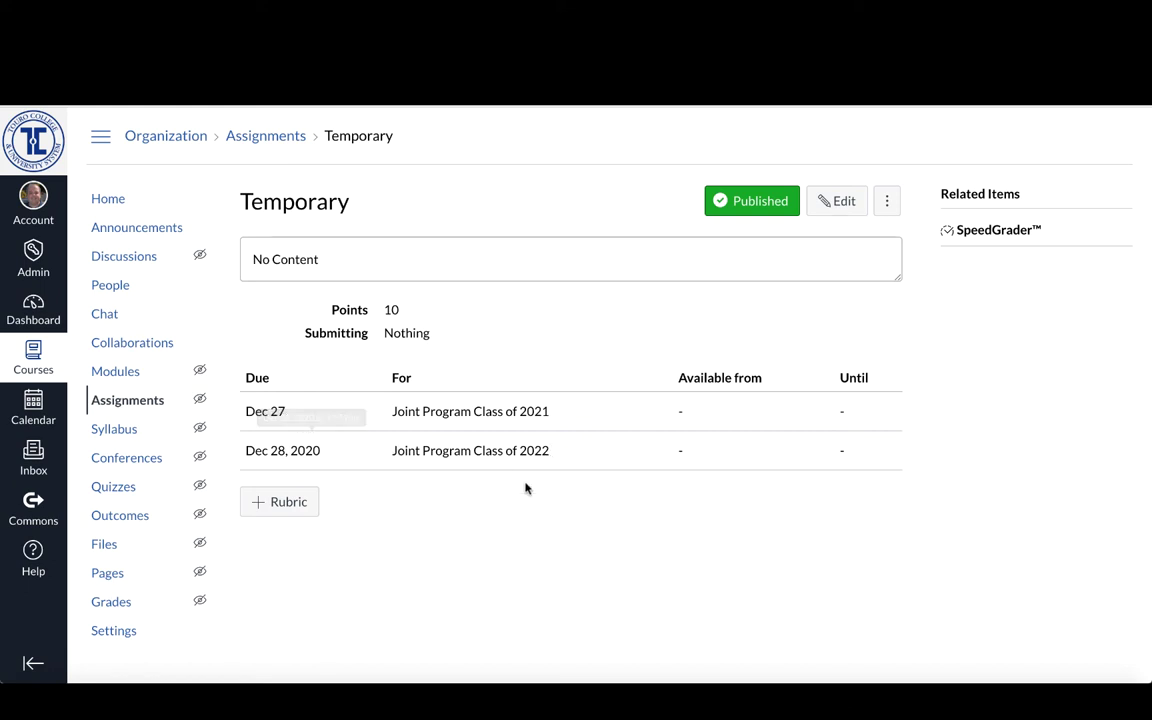
Step: Filter the organization's gradebook to the Joint Program Class of 2020 section and check the grade cells for the Temporary assignment
left_click(115, 604)
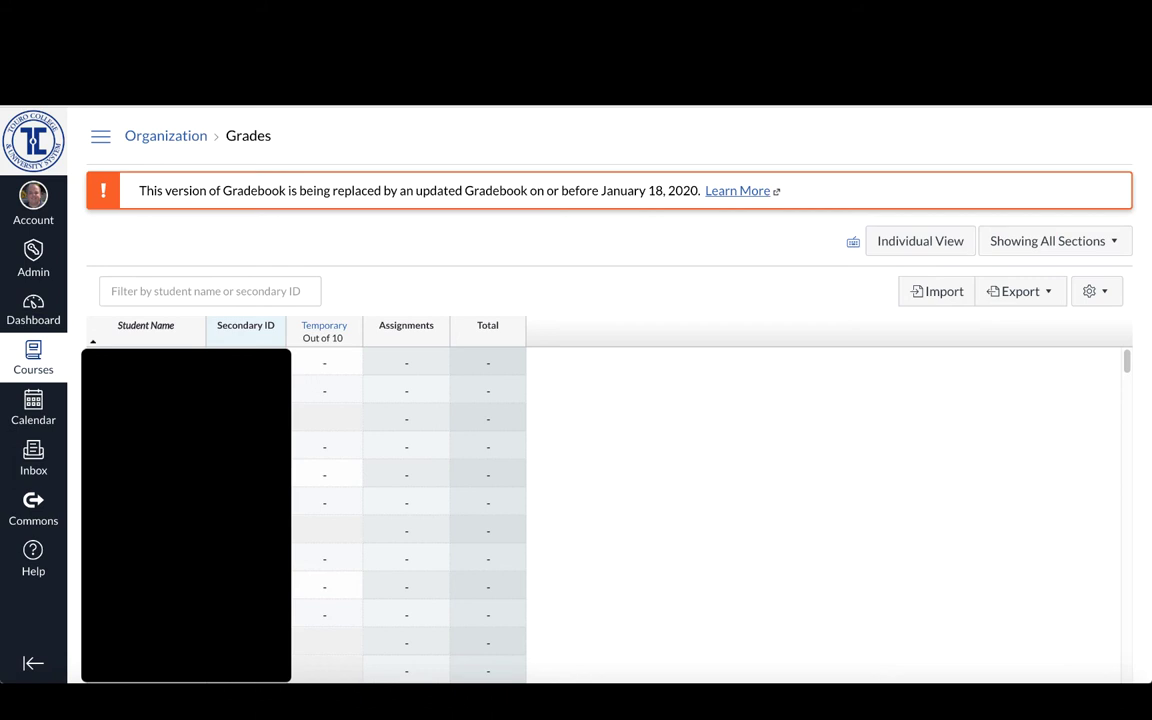
left_click(1114, 245)
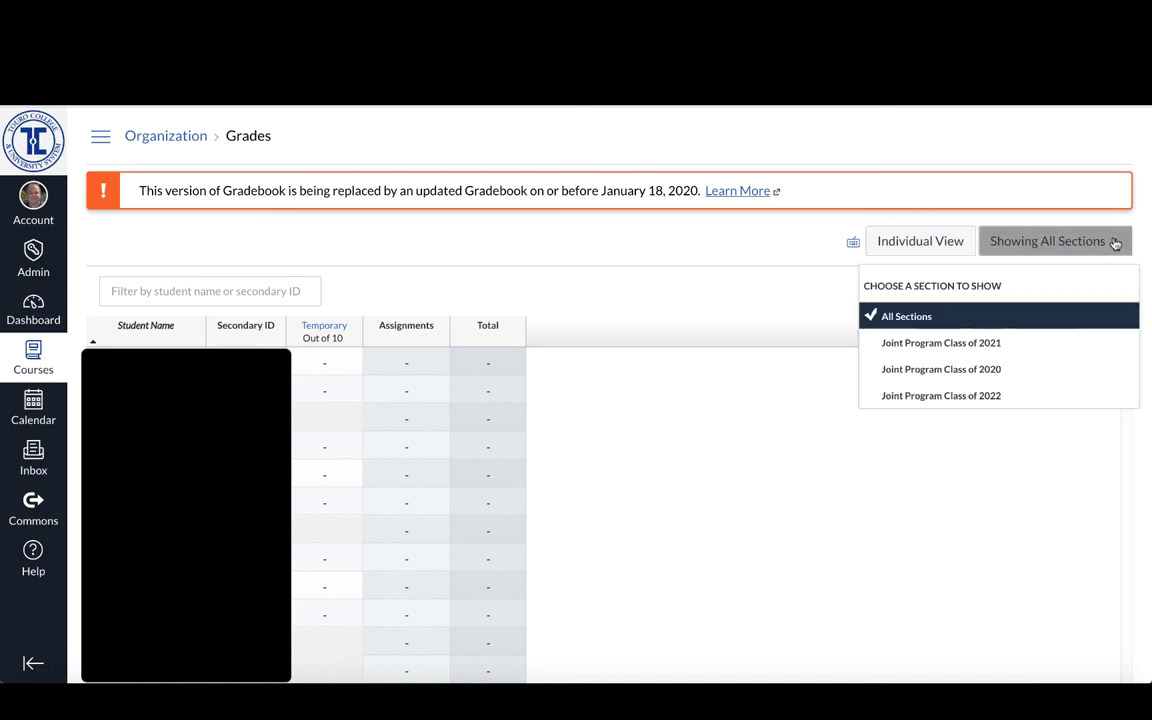
left_click(975, 370)
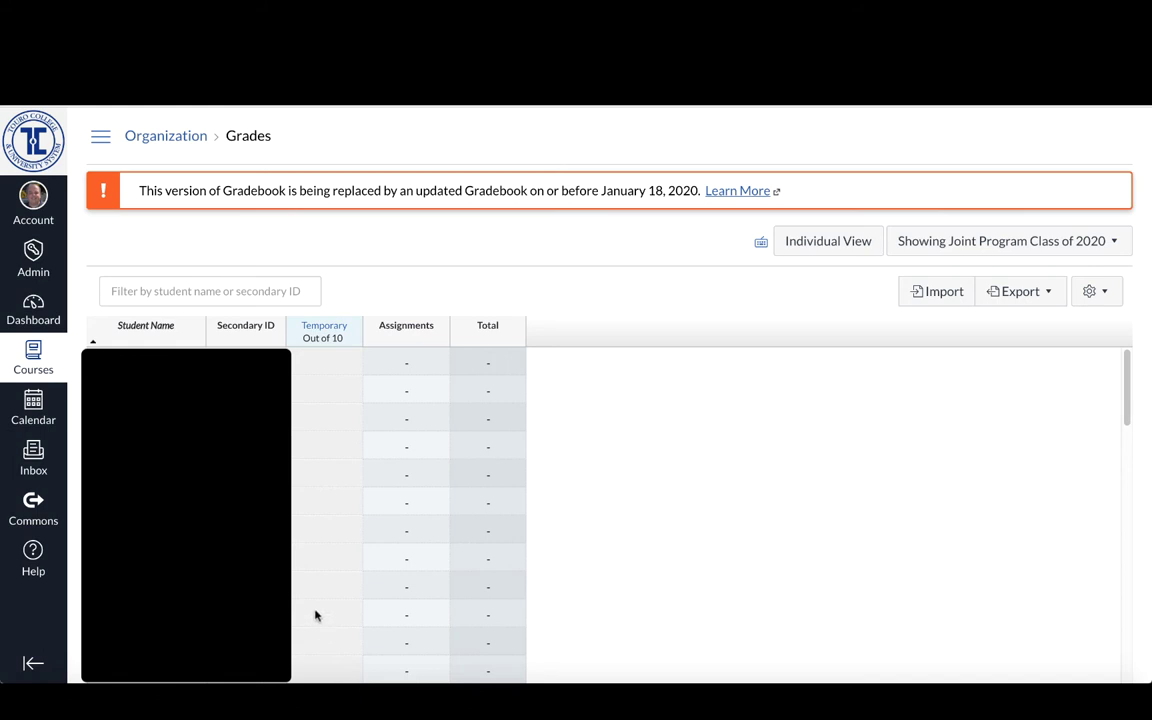
left_click(329, 363)
left_click(332, 397)
left_click(332, 421)
left_click(325, 456)
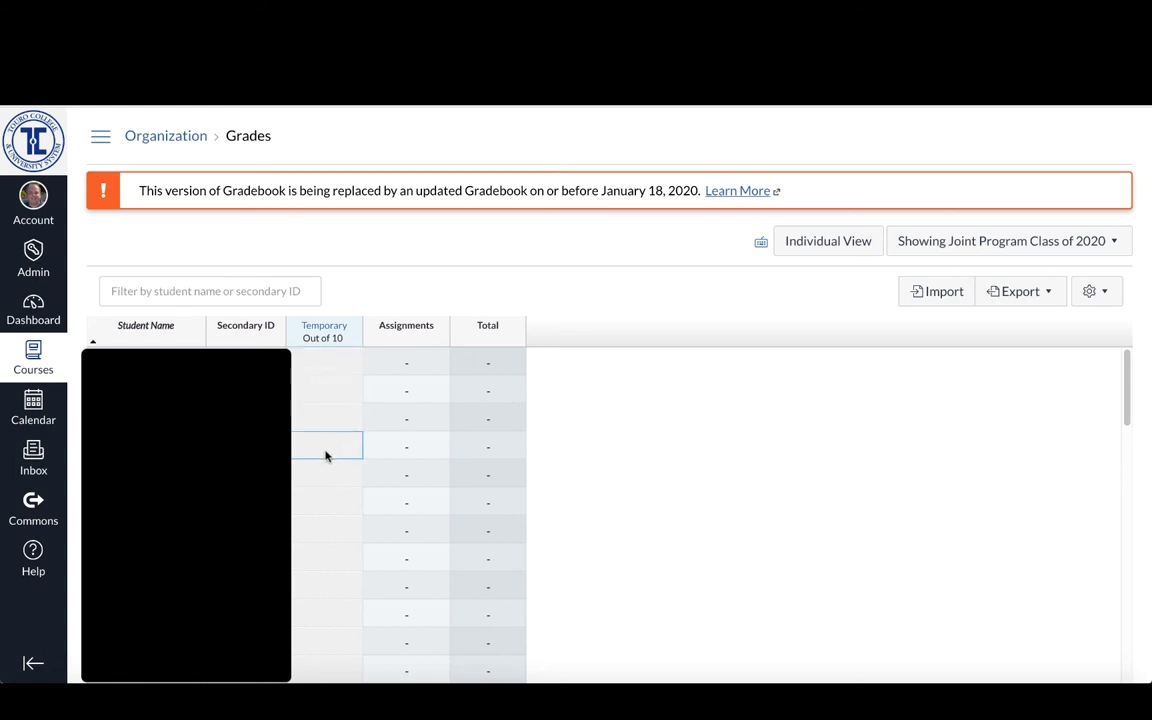
Step: Switch the gradebook's section filter to Joint Program Class of 2021
left_click(1110, 240)
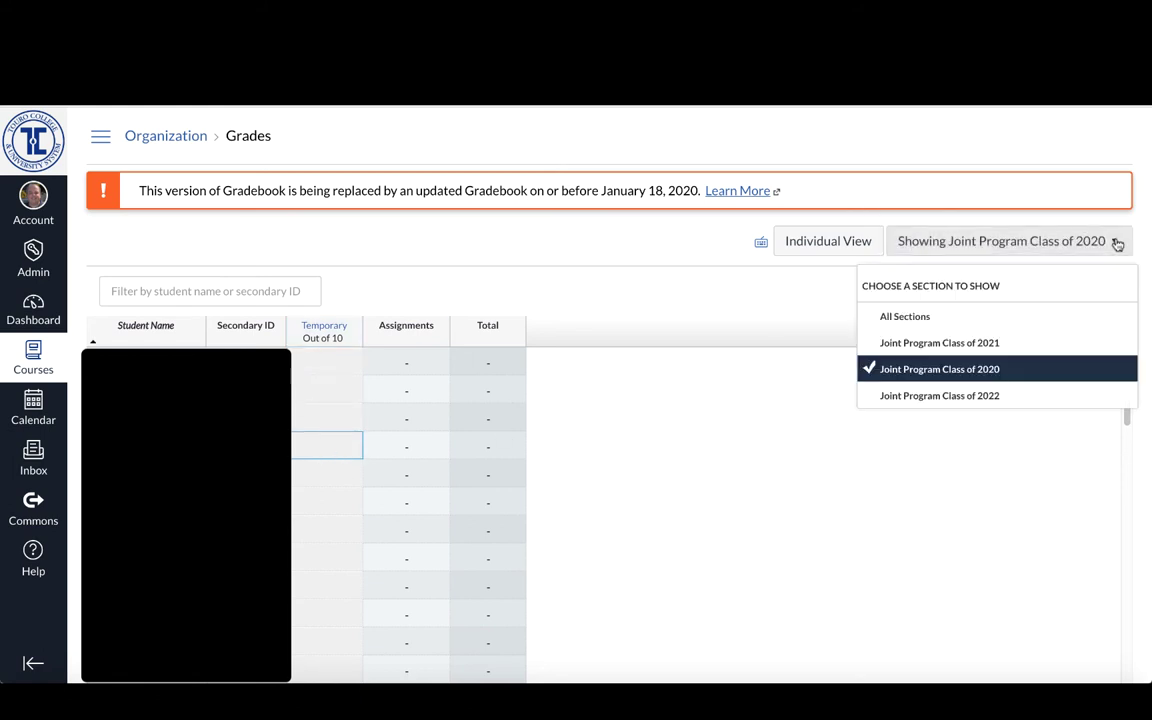
left_click(989, 346)
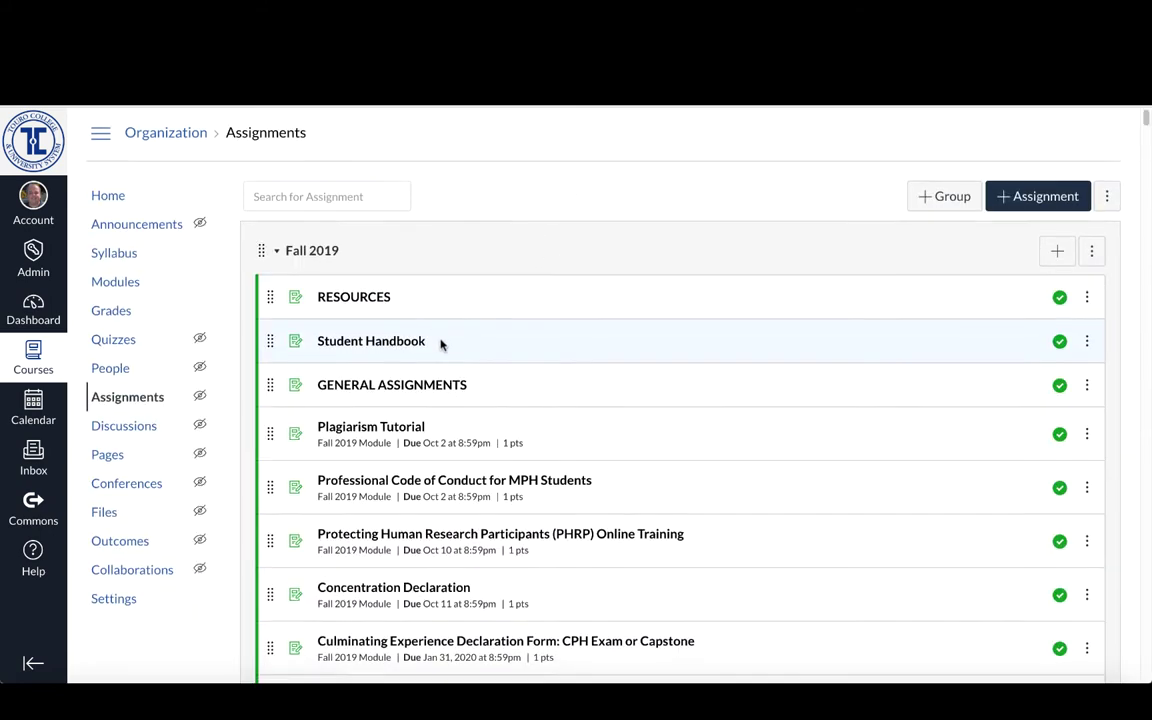
Step: Review the repeated assignments in the Fall 2019 and Summer 2019 groups of the other organization's assignments list
scroll(445, 345, "down", 1)
scroll(445, 345, "down", 8)
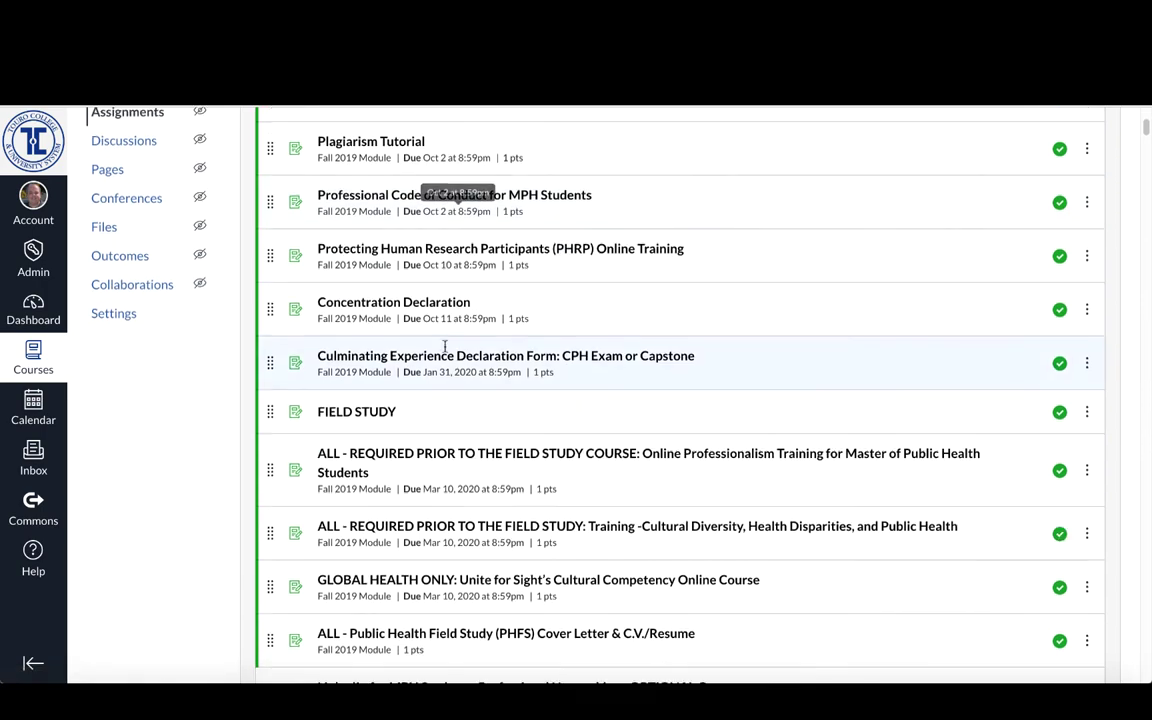
scroll(462, 404, "down", 15)
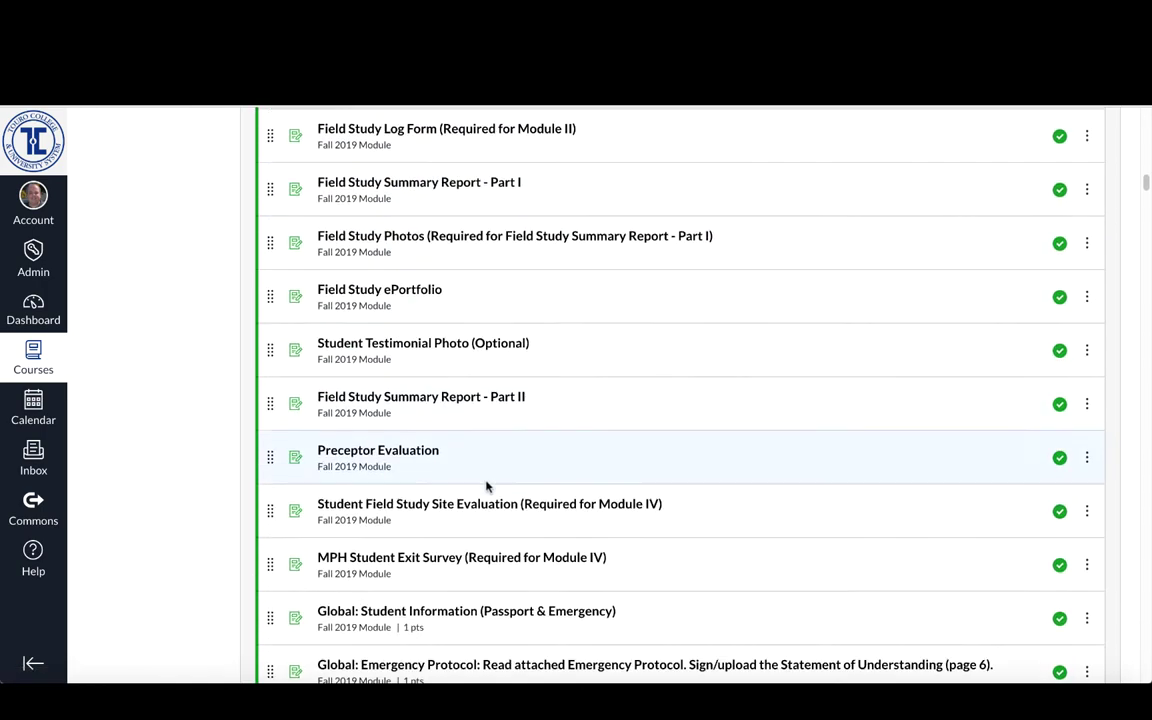
scroll(395, 250, "up", 5)
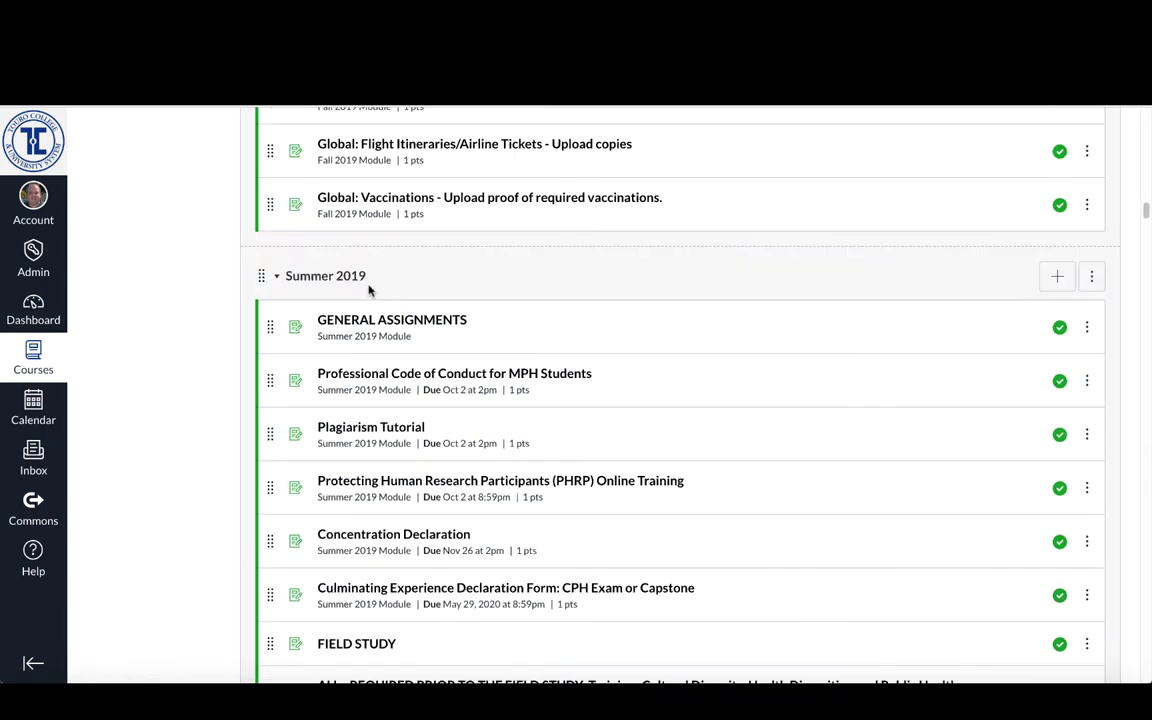
scroll(213, 426, "up", 12)
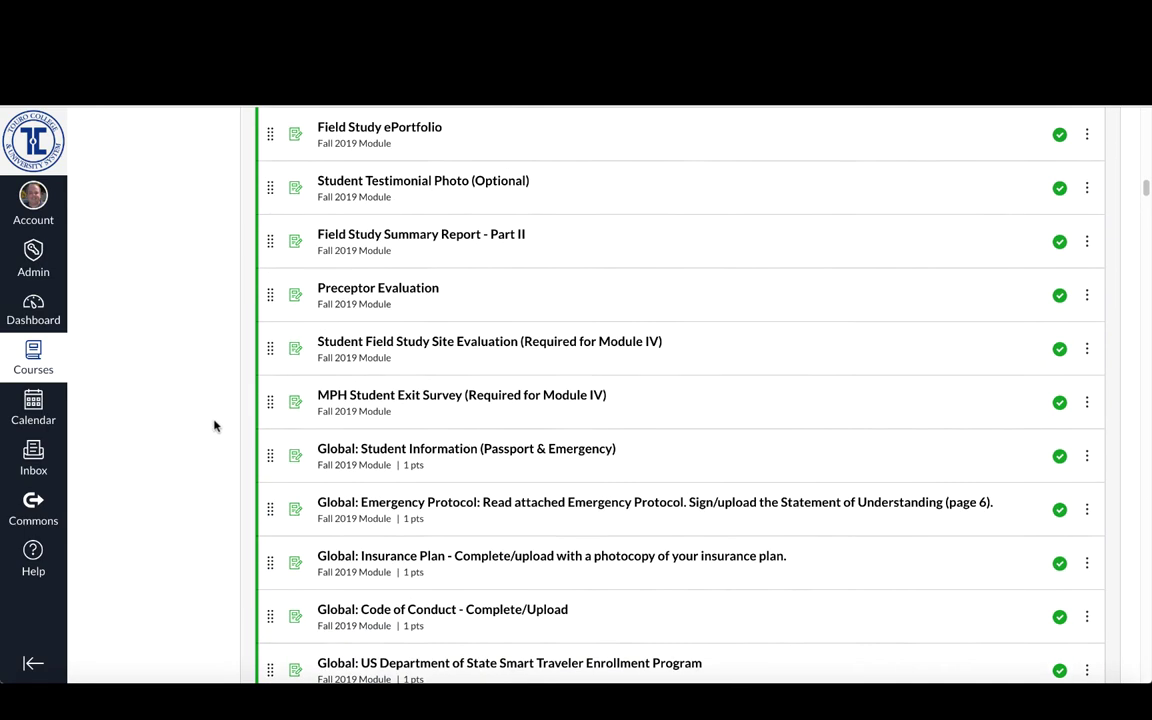
scroll(213, 426, "up", 10)
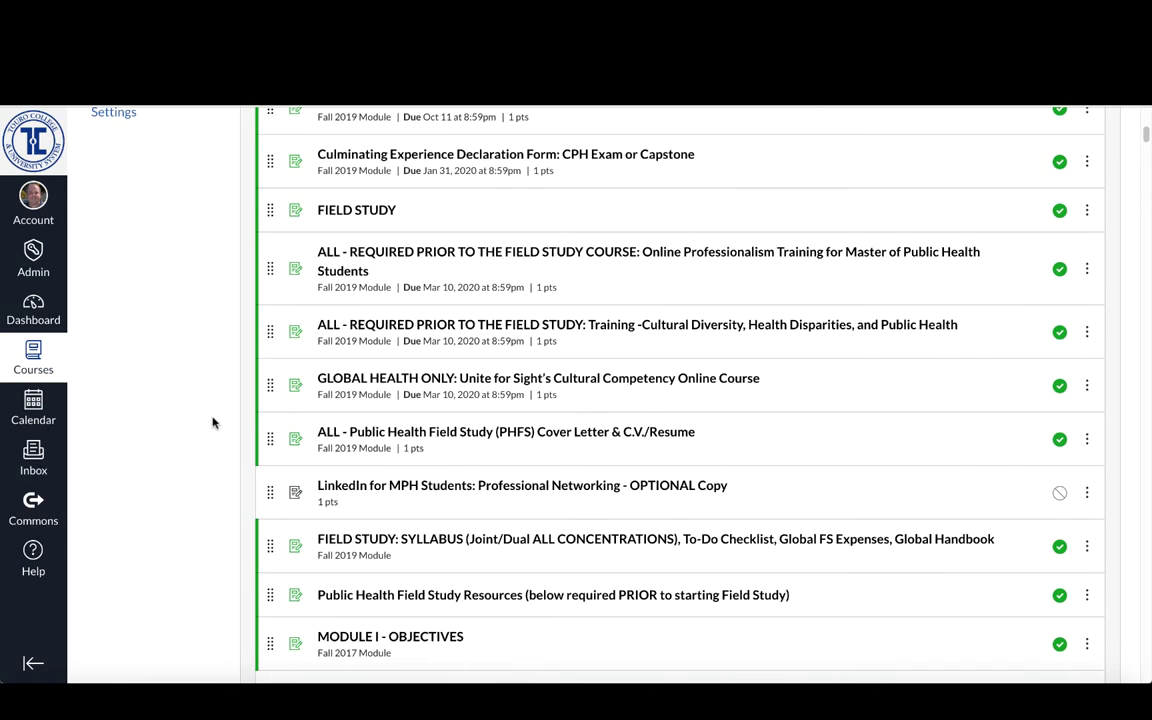
Step: Open the organization's gradebook and filter it to the TUC_MPH Program Assignments 2017 Fall section
scroll(213, 423, "up", 8)
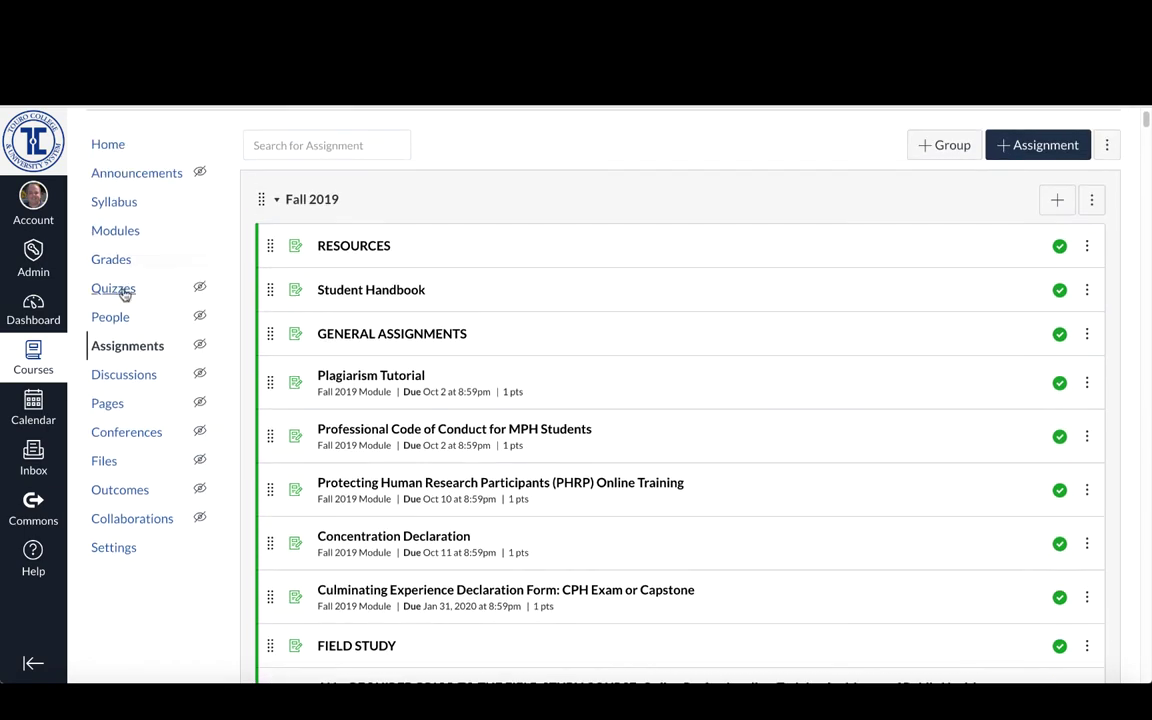
left_click(110, 261)
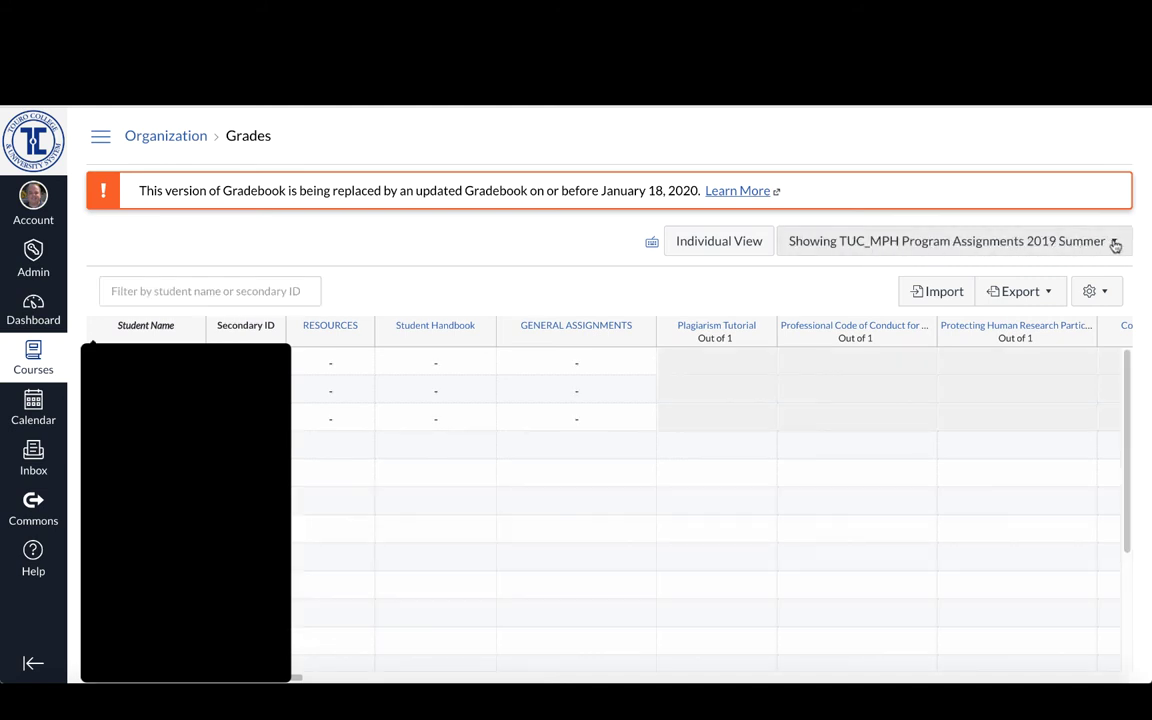
left_click(1115, 244)
scroll(1067, 283, "up", 2)
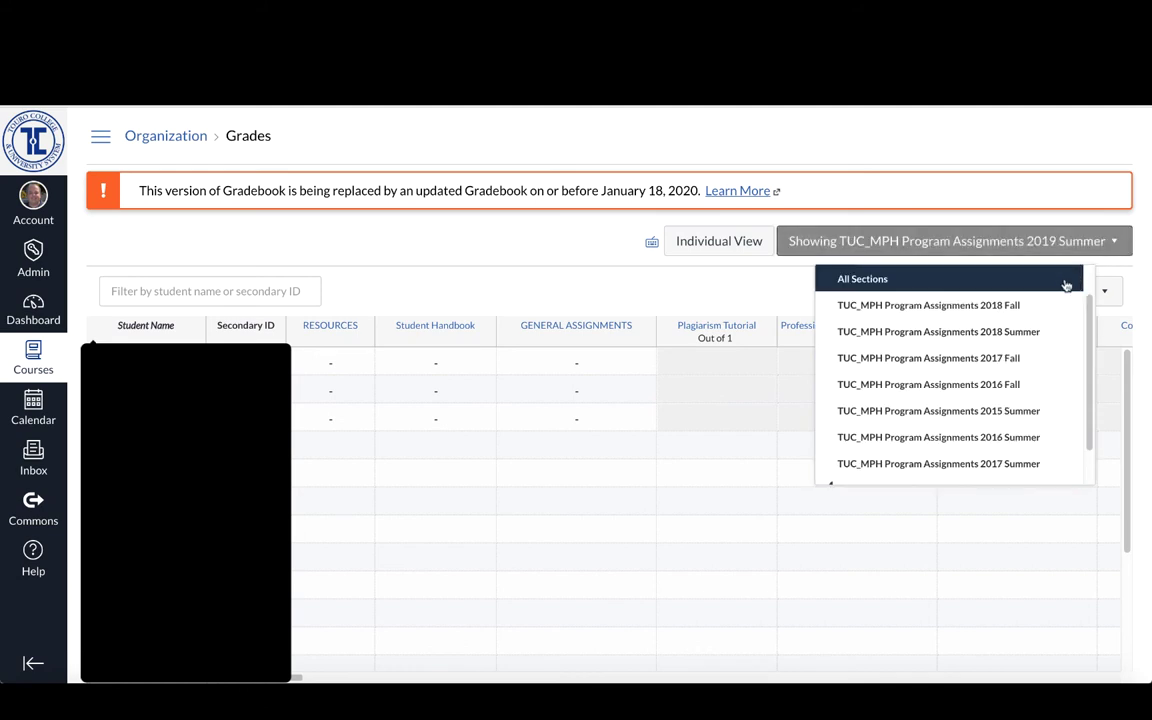
left_click(997, 358)
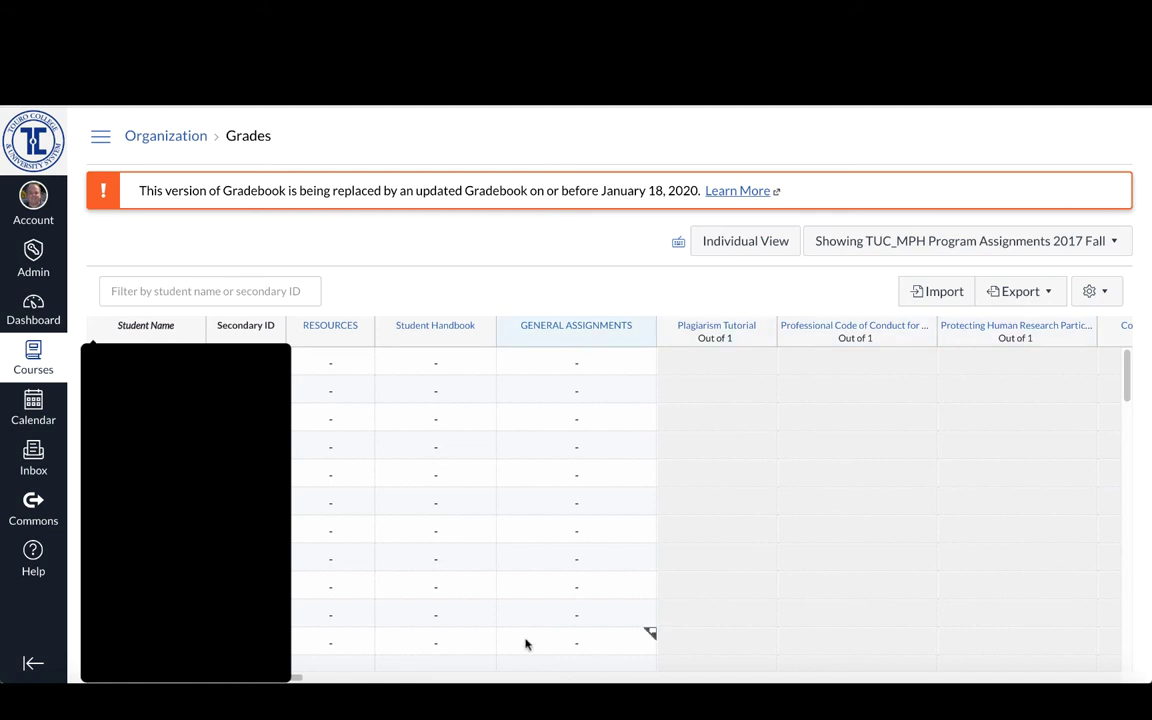
Step: Look across the gradebook's assignment columns to check which grade cells apply to the 2017 Fall section
left_click_drag(296, 679, 307, 678)
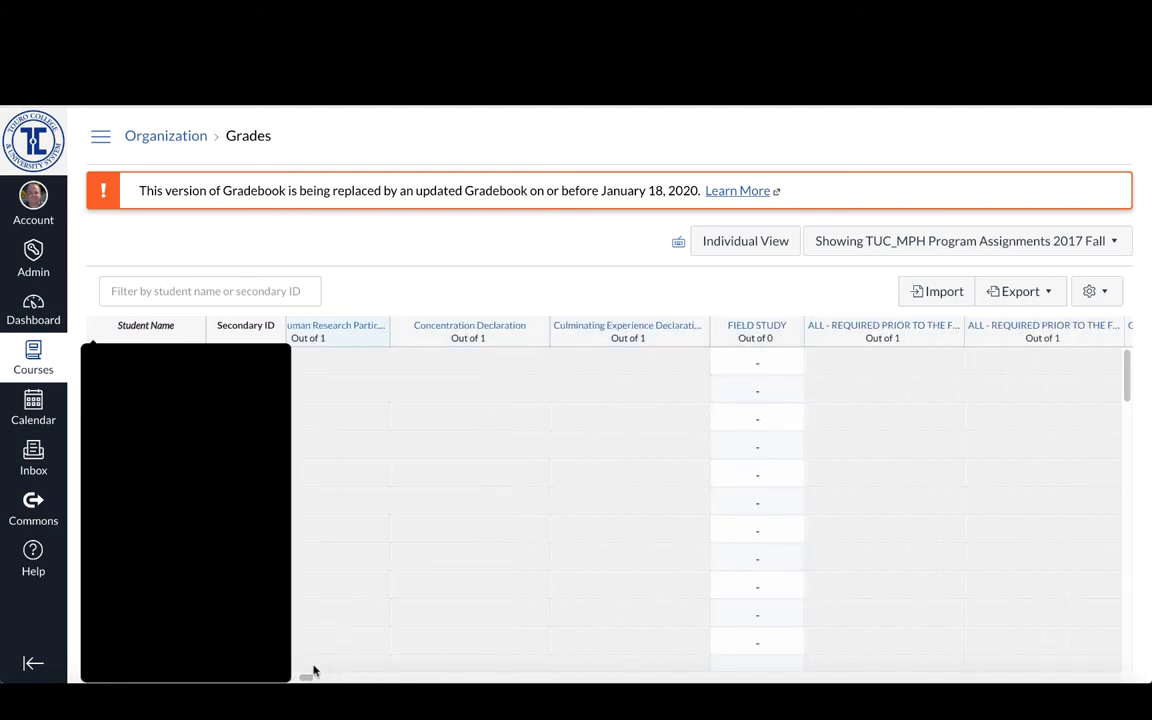
left_click_drag(307, 678, 411, 680)
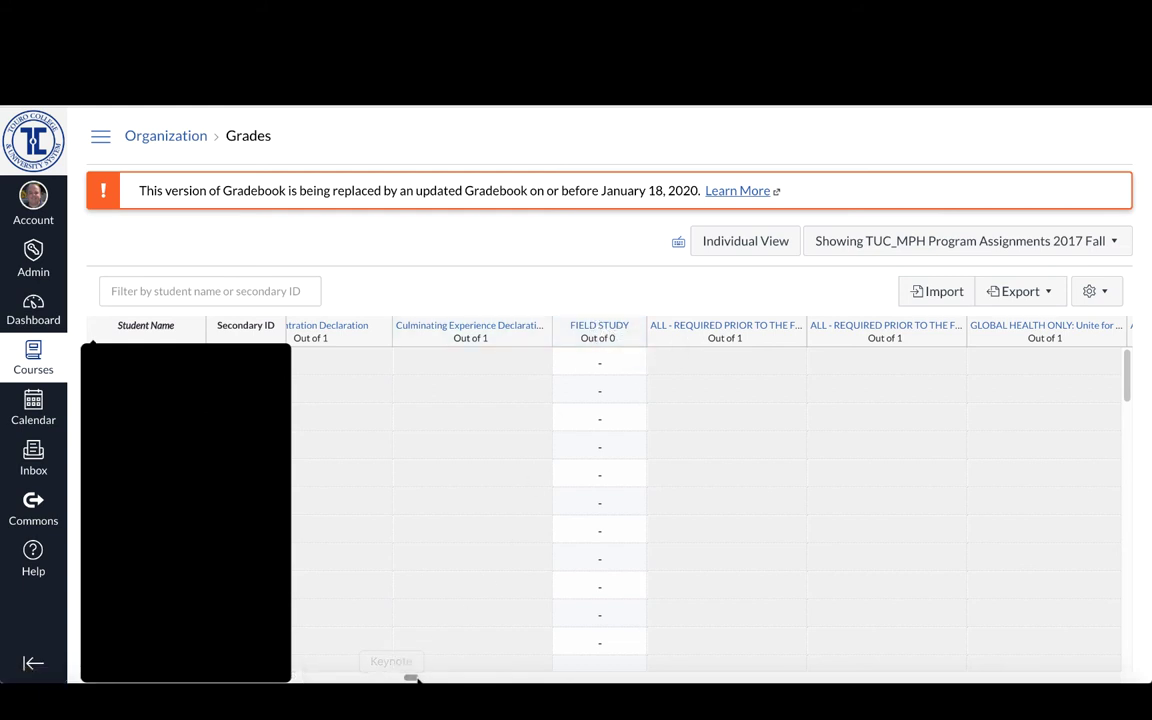
left_click_drag(411, 678, 867, 679)
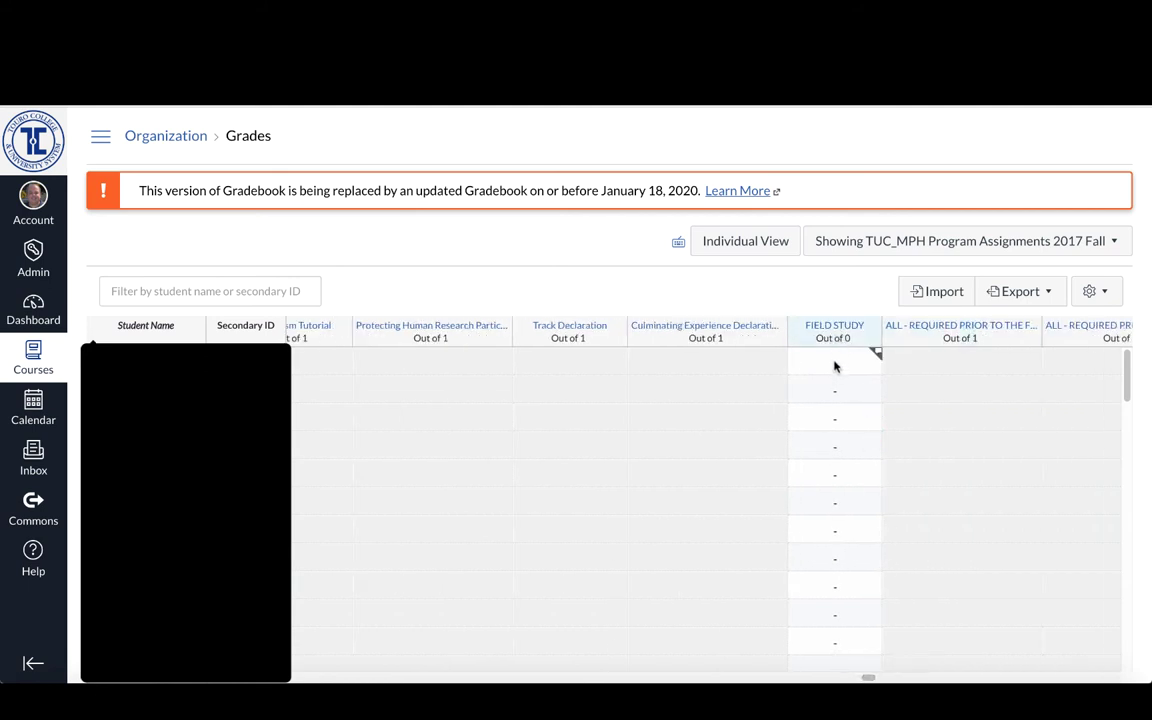
left_click_drag(868, 679, 882, 679)
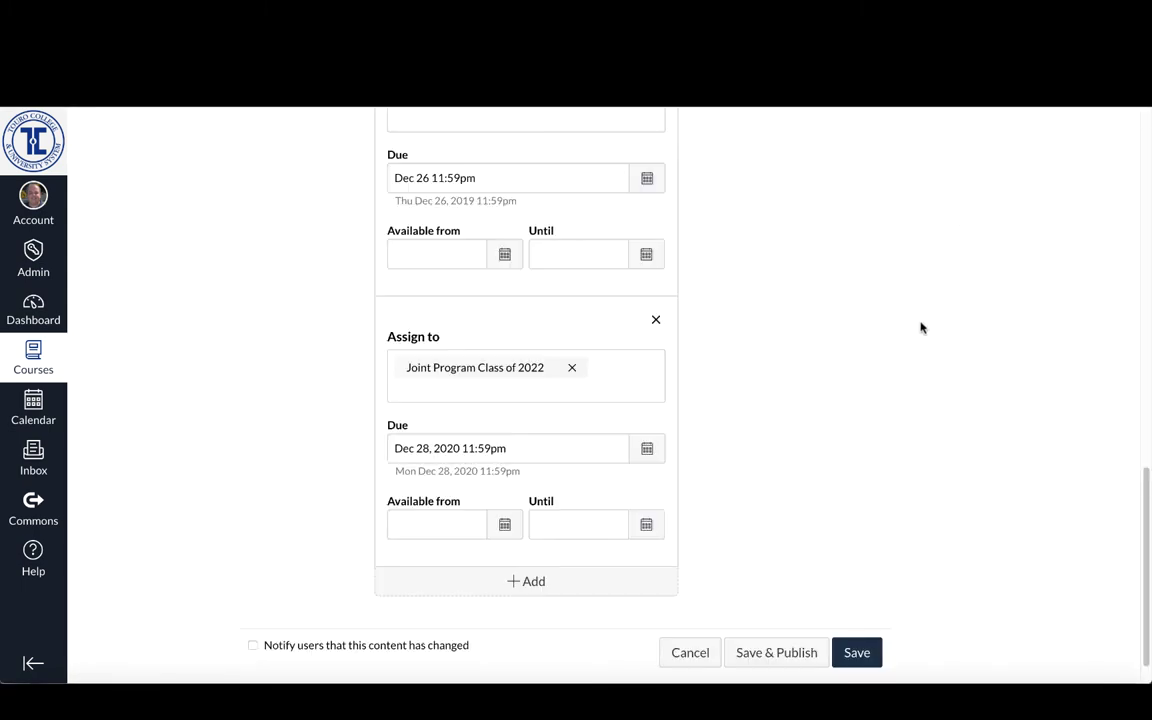
Step: Leave the Temporary assignment for the organization's people list and check the section listed for each student
scroll(922, 328, "up", 15)
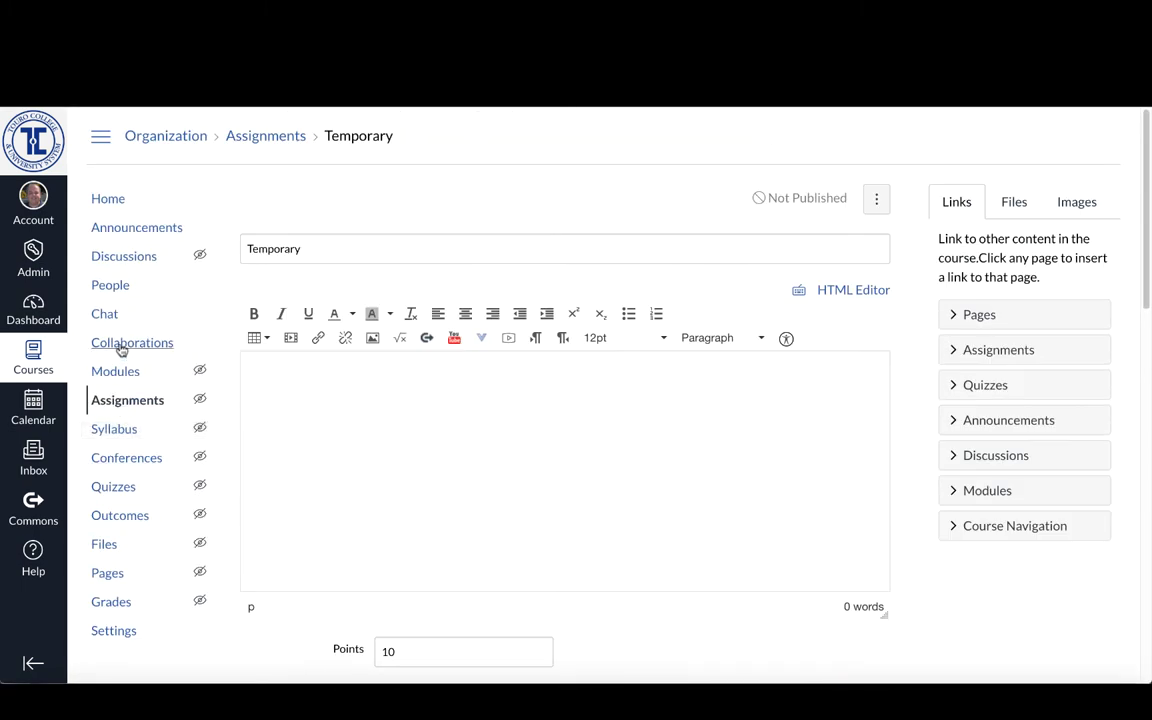
left_click(113, 287)
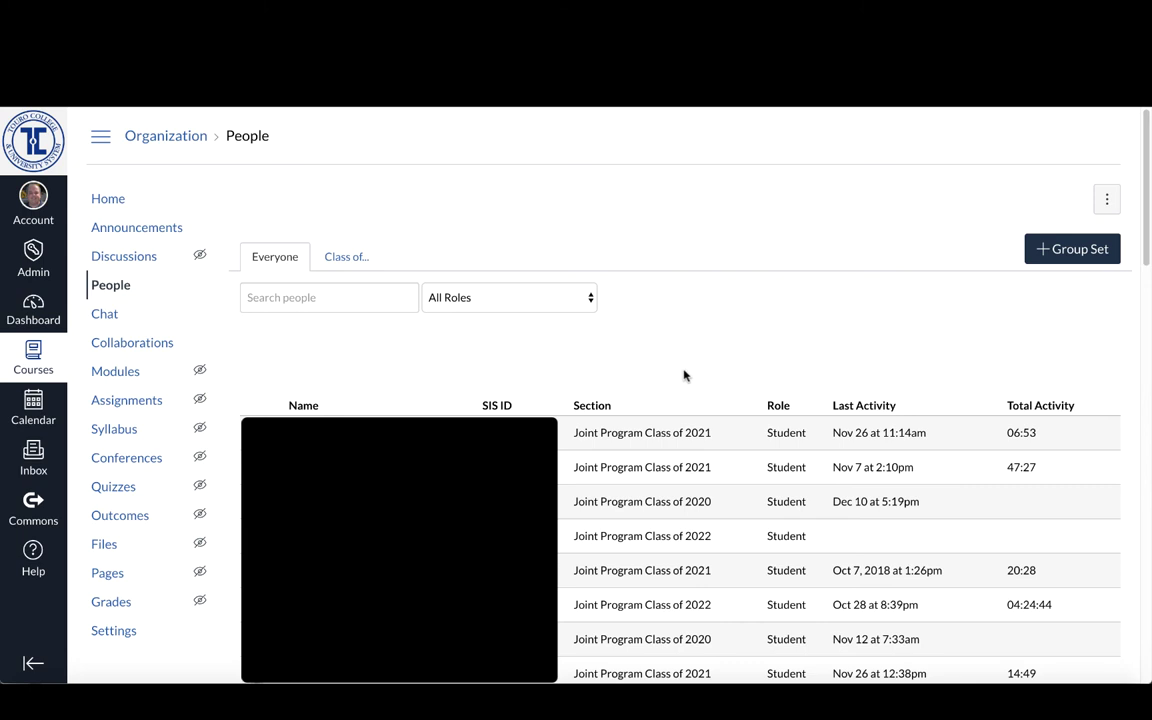
left_click_drag(574, 432, 720, 437)
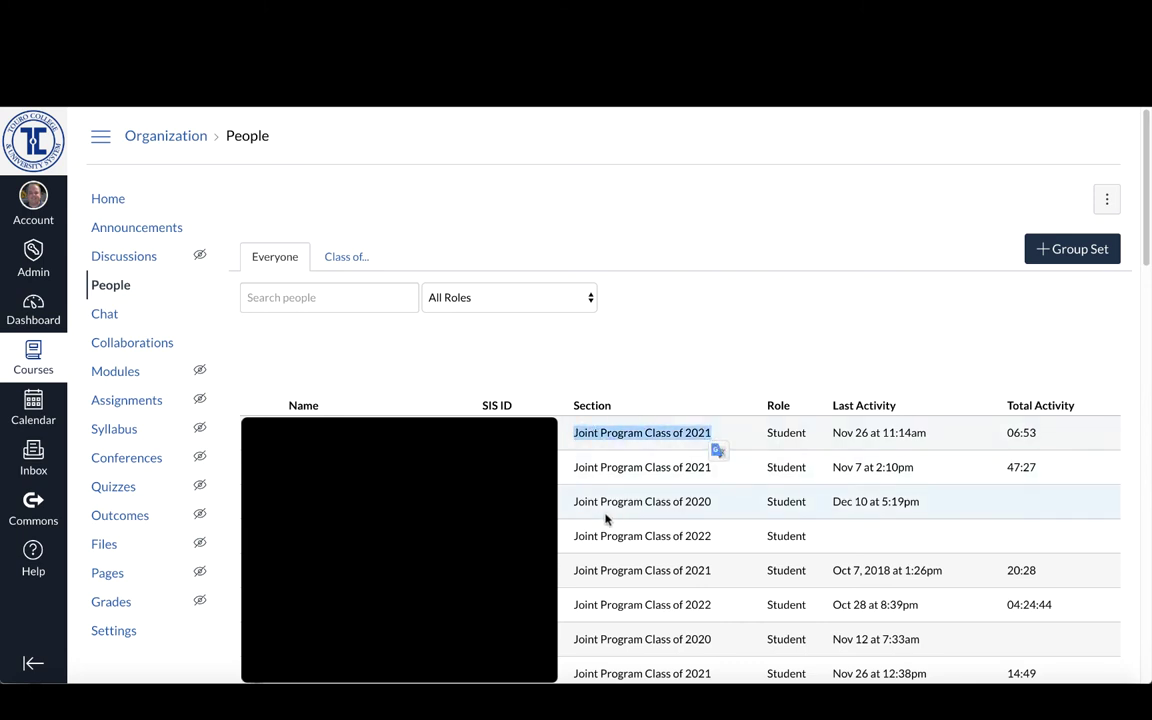
left_click_drag(573, 501, 727, 507)
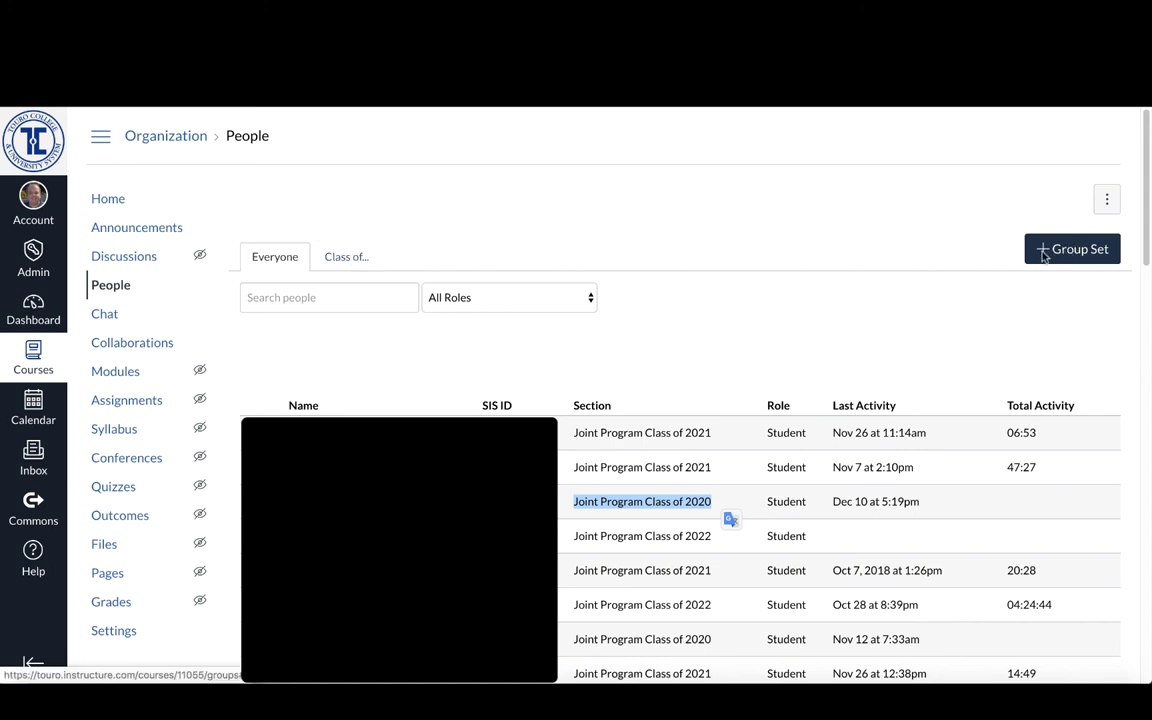
Step: Show the groups in the "Class of..." group set and visit the Class of 2021 group's homepage
left_click(343, 258)
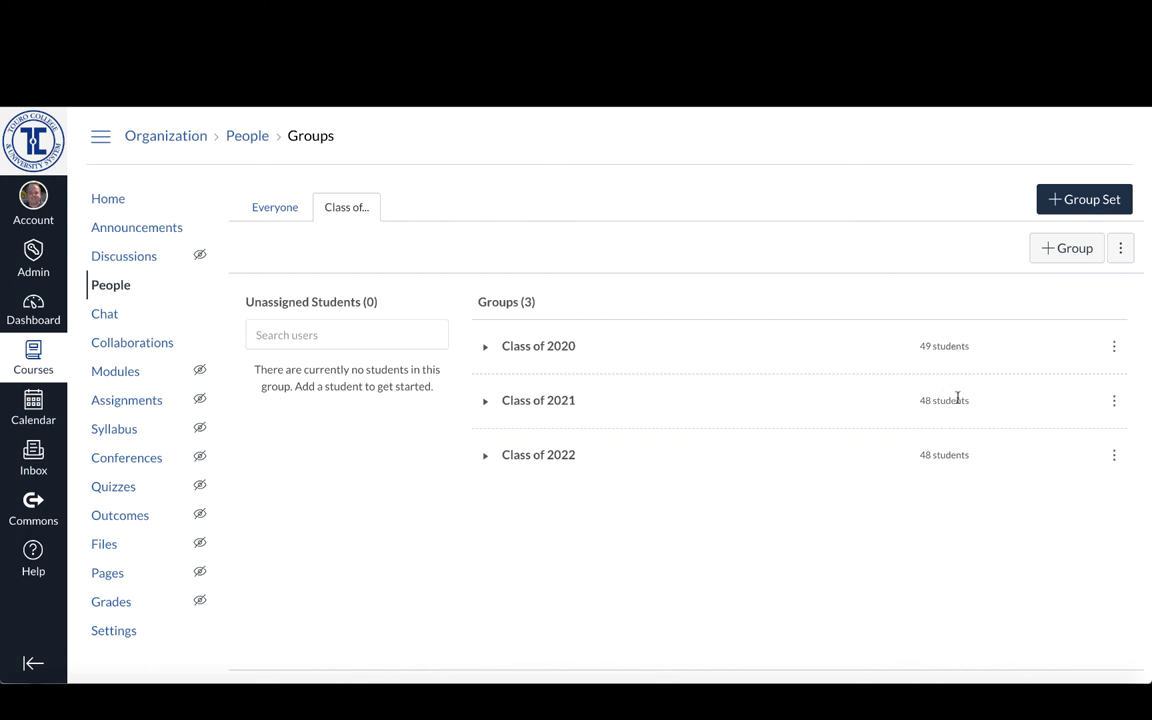
left_click(1114, 404)
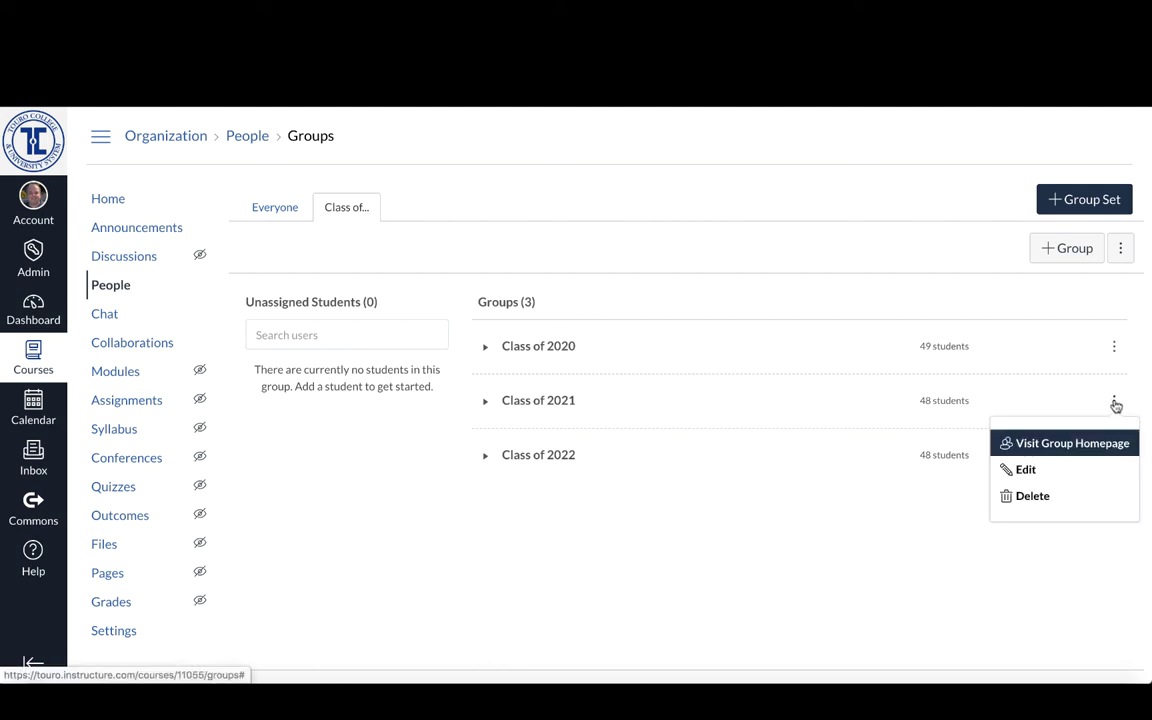
left_click(1059, 445)
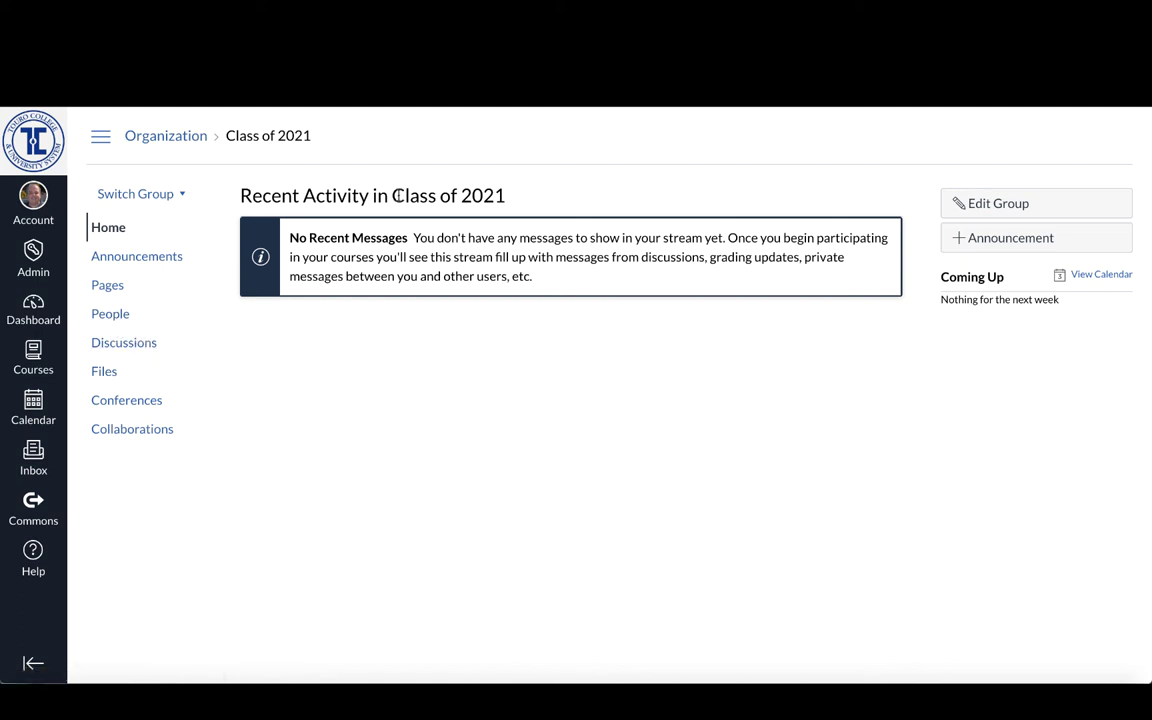
left_click_drag(393, 196, 507, 199)
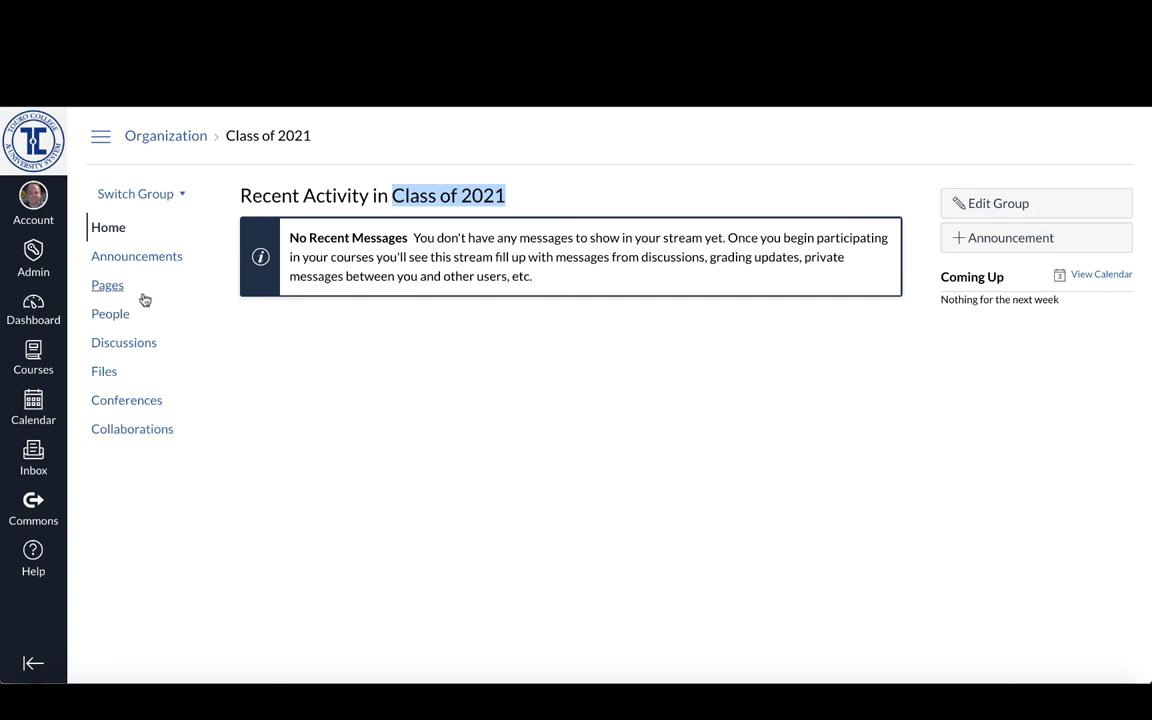
Step: View the class groups available for switching, and return to the organization's home page
left_click(164, 197)
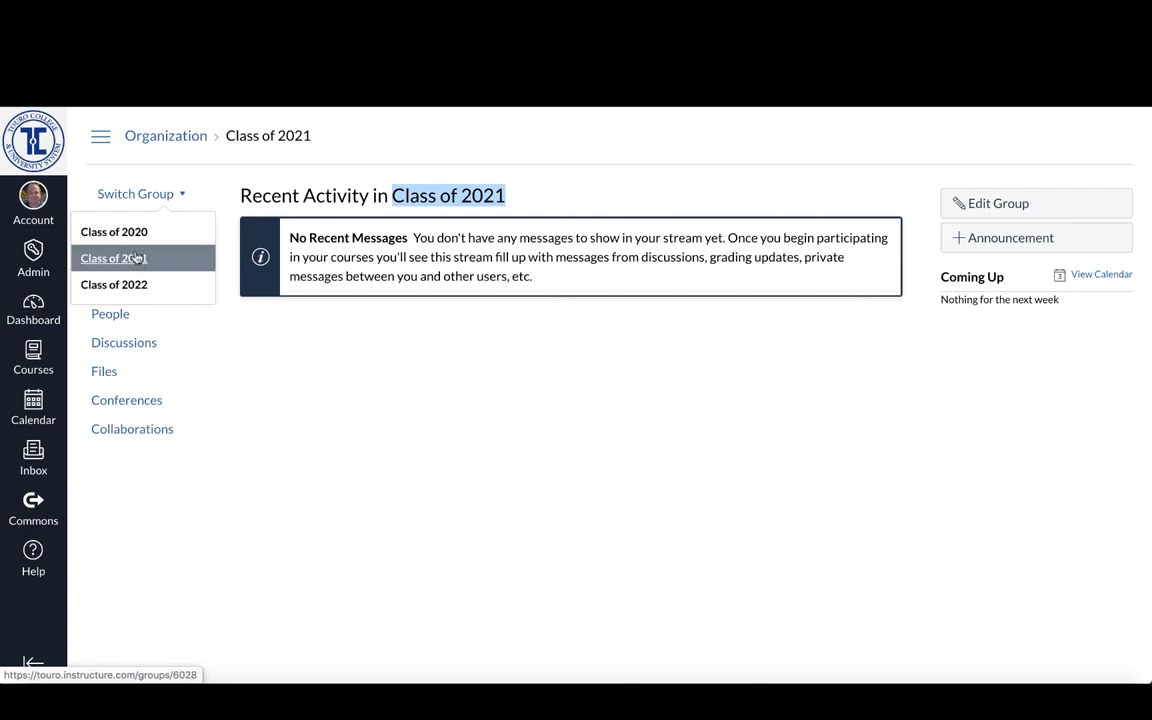
left_click(164, 140)
left_click(164, 137)
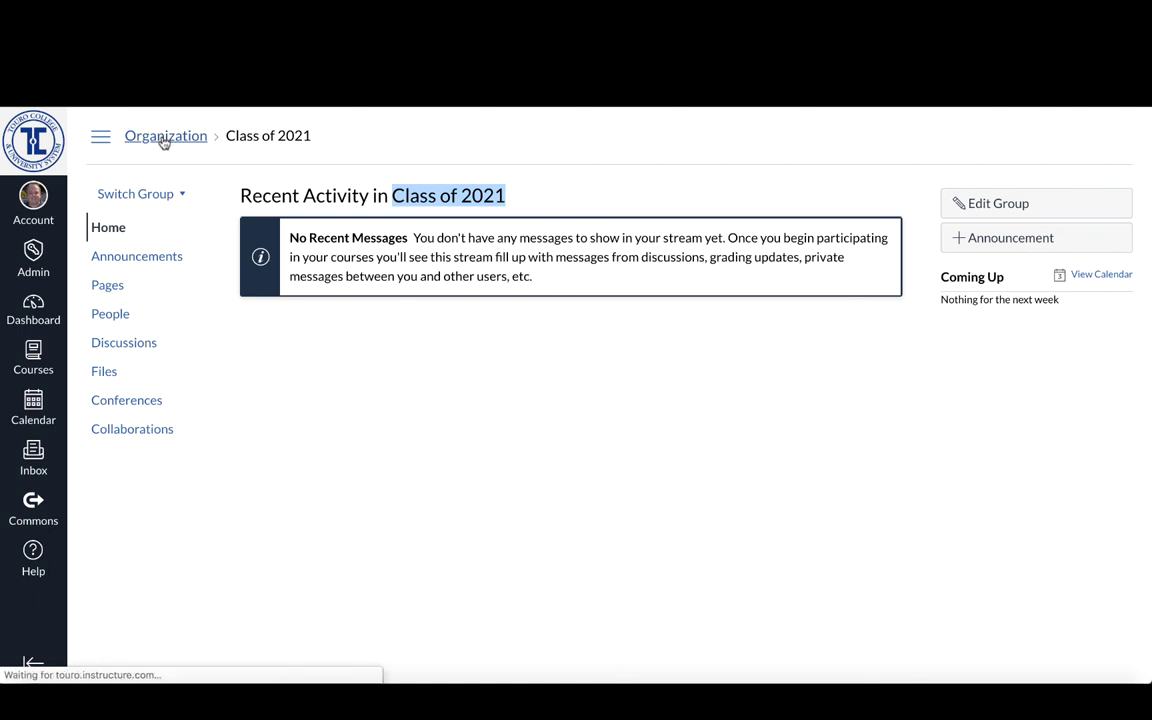